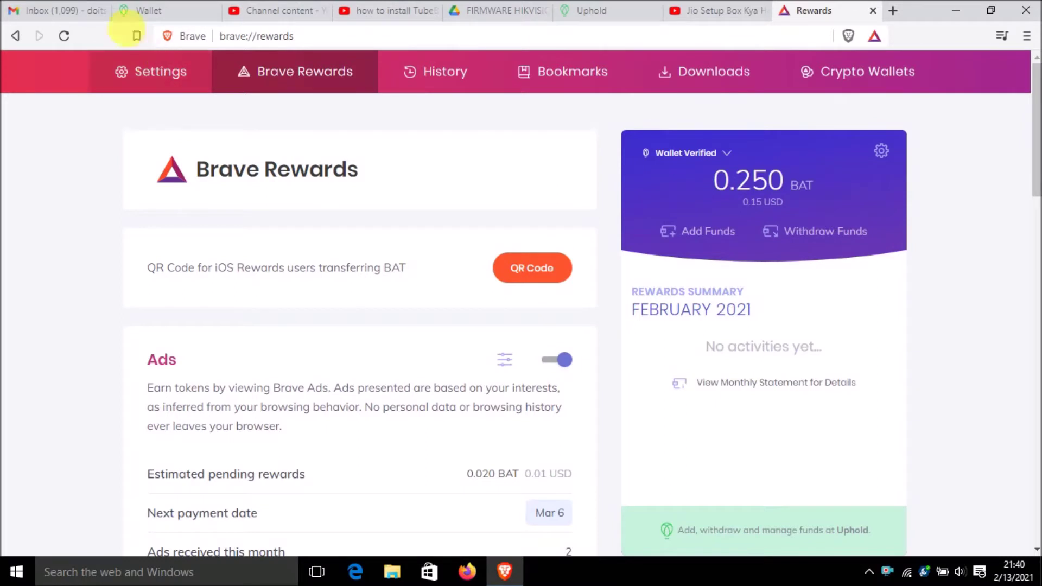
Open the browser's extensions page and follow its link to the Web Store
click(339, 43)
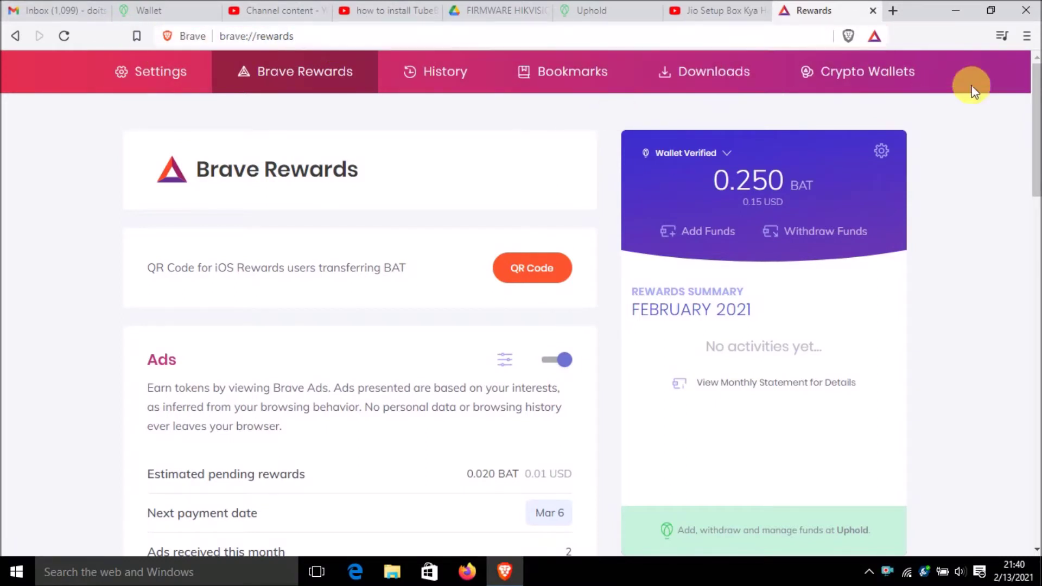
click(1023, 43)
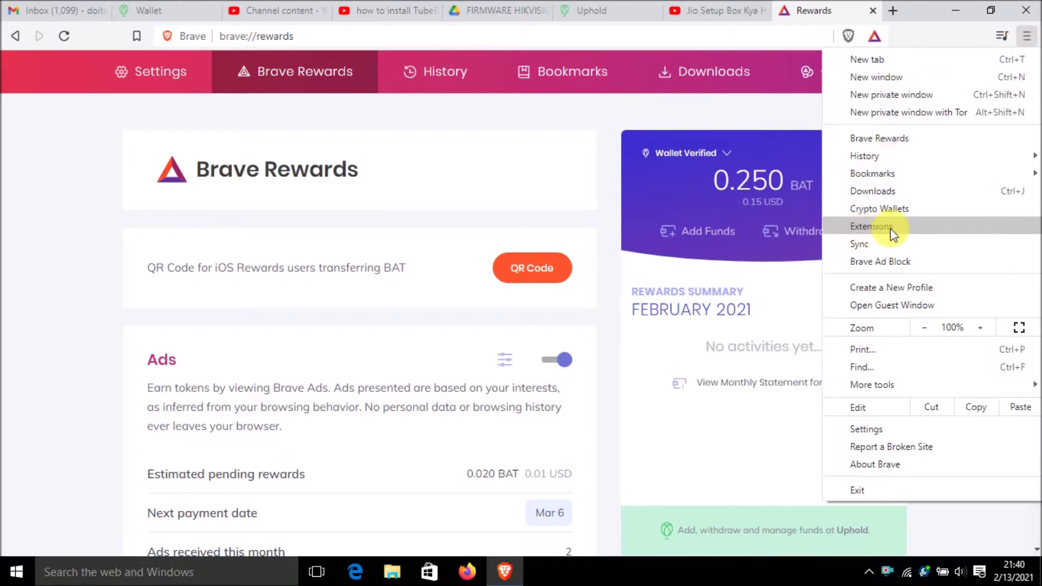
click(863, 228)
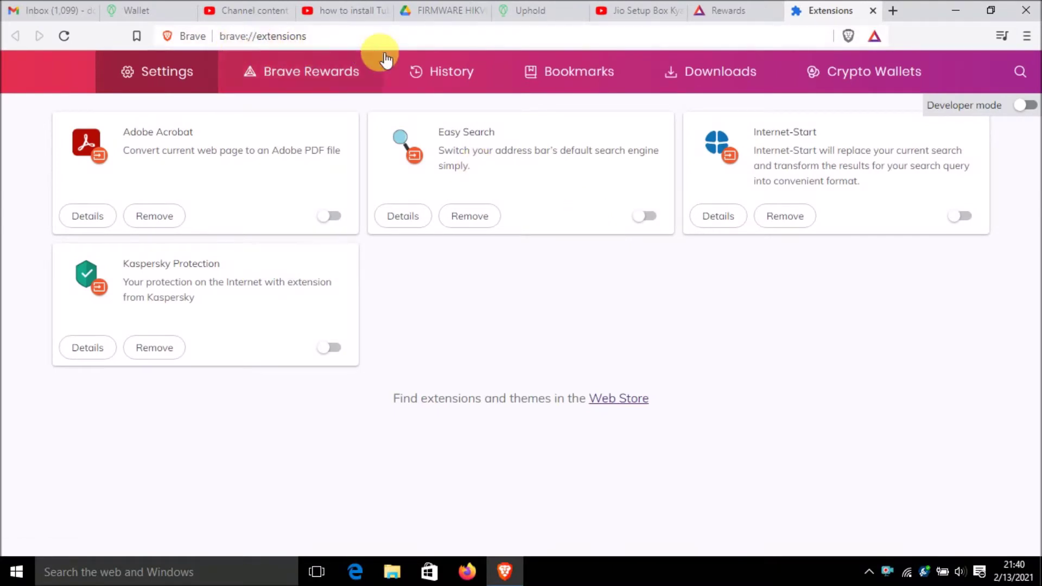
click(1019, 74)
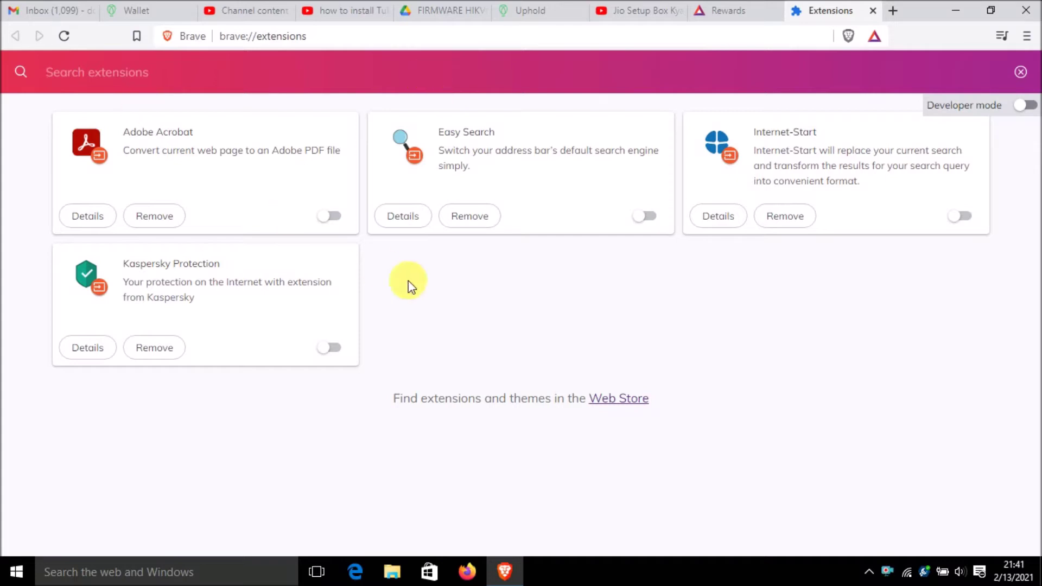
drag(403, 398, 586, 406)
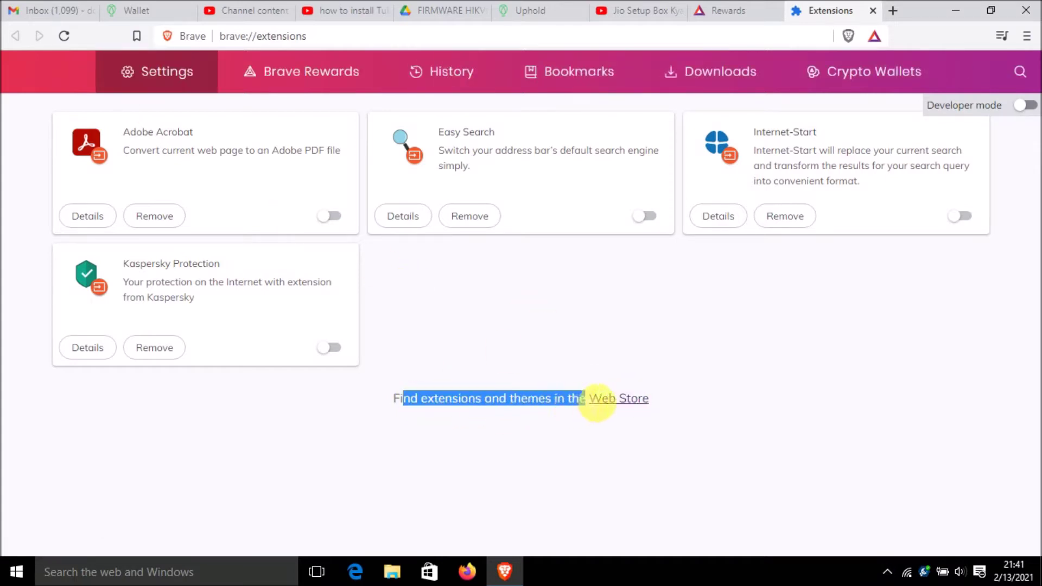
click(623, 403)
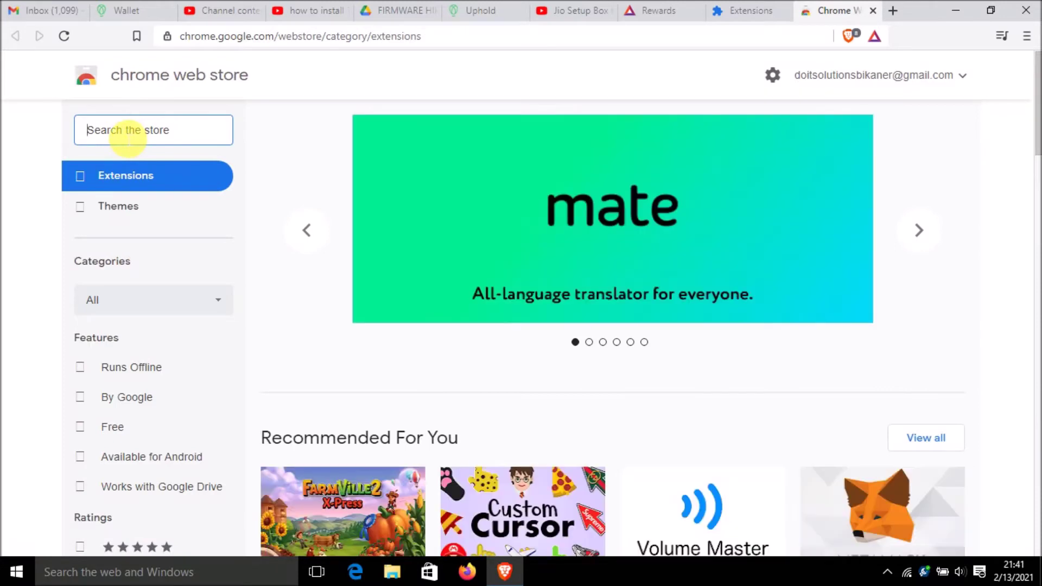
Search the Chrome Web Store for "Tube Buddy" and open the TubeBuddy extension's page
text(Tube Buddy)
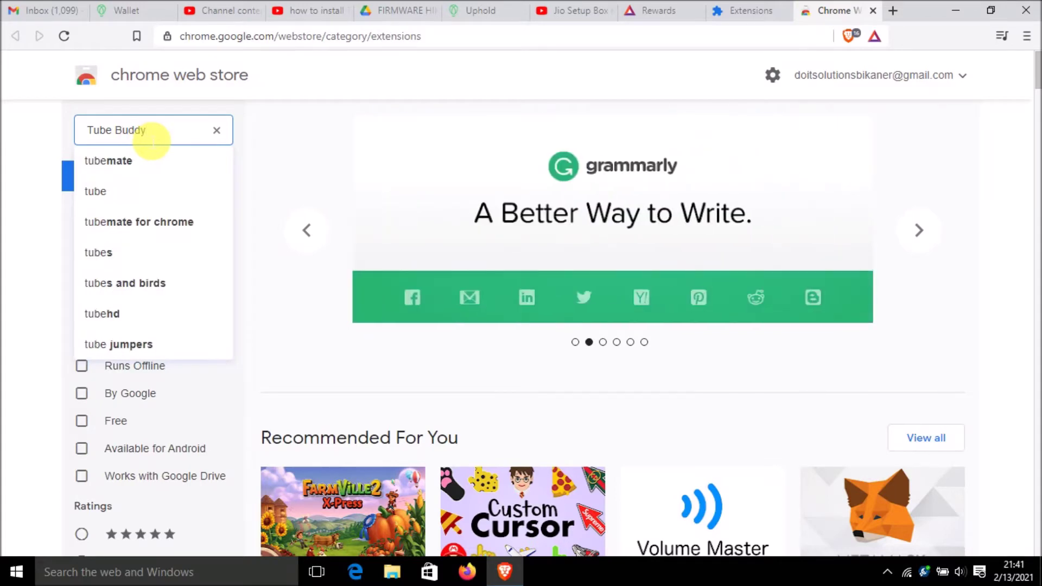
key(Return)
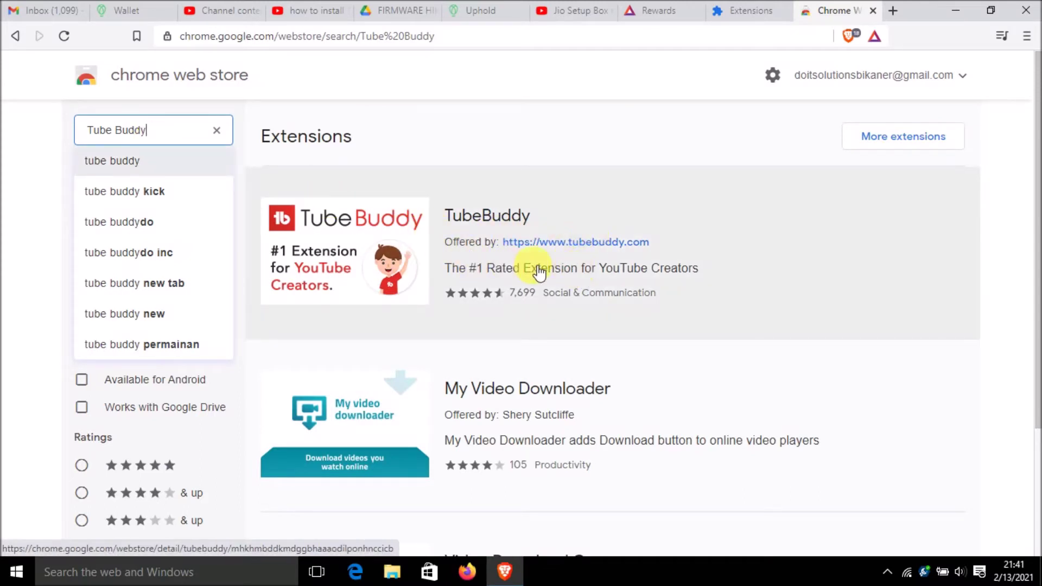
click(490, 220)
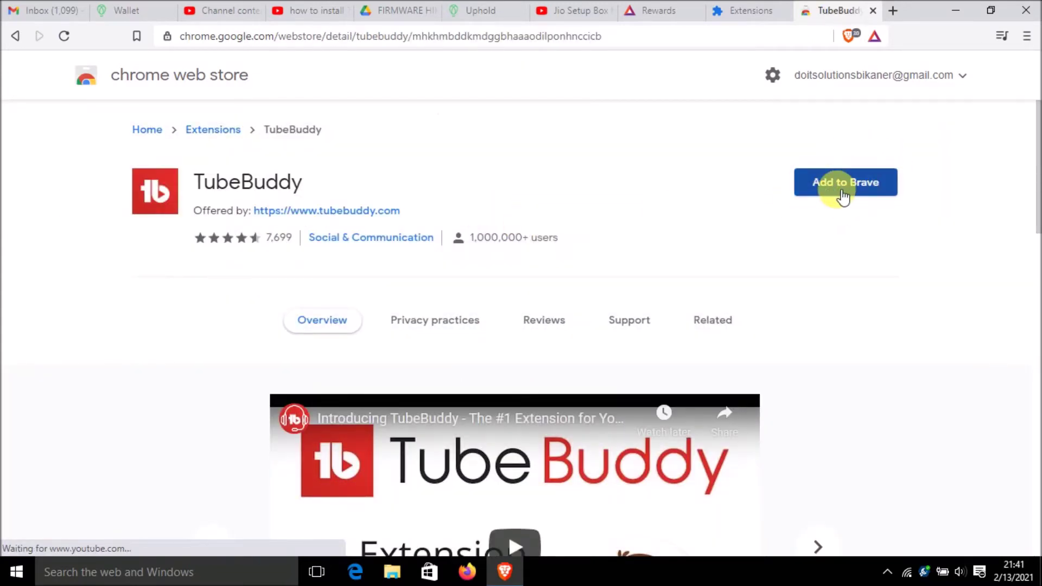
Add the TubeBuddy extension to Brave after reviewing the details of the sites it can access, and dismiss the installation notice
click(847, 192)
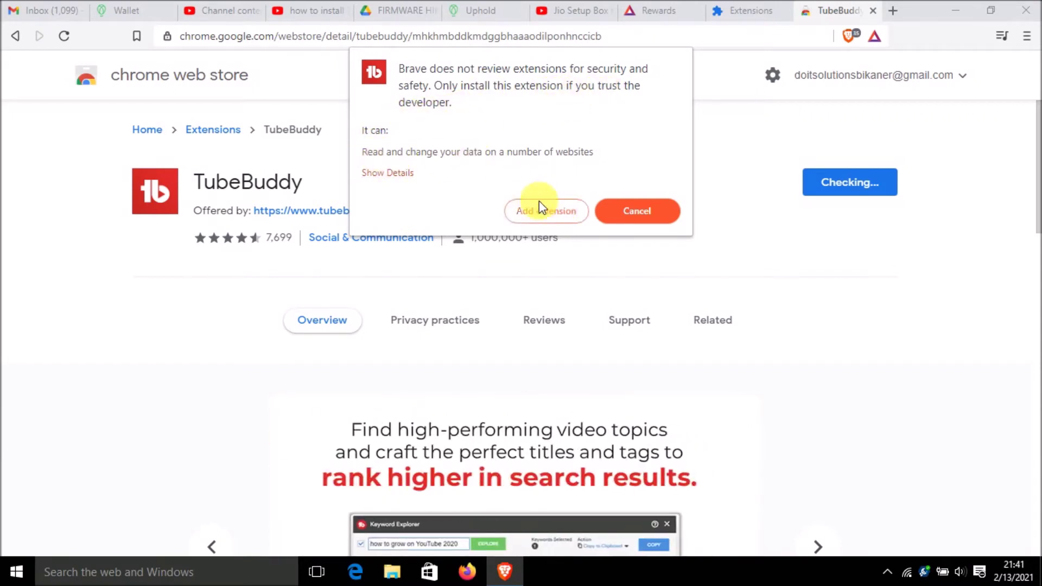
click(389, 174)
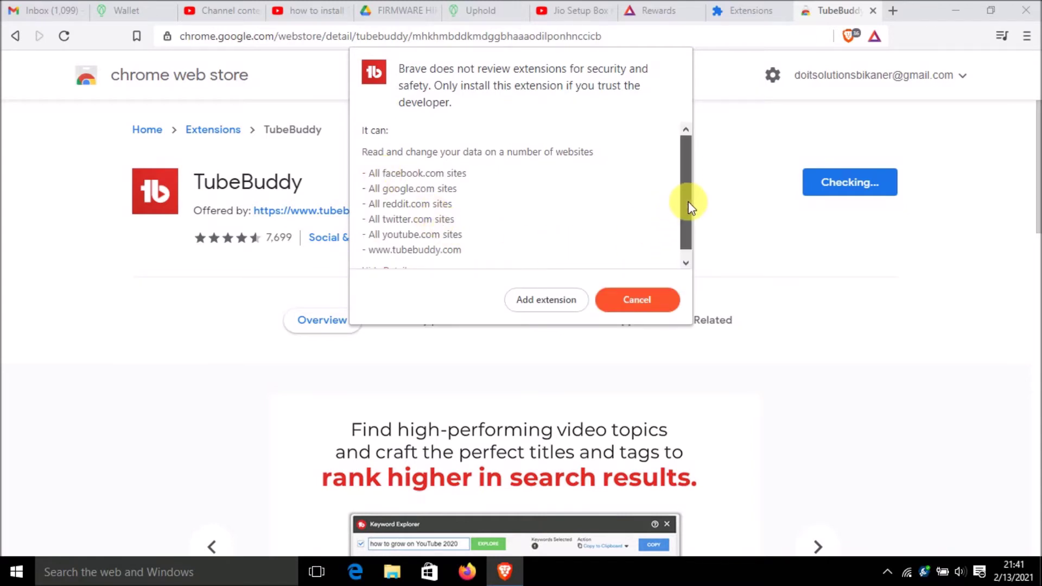
drag(688, 201, 687, 217)
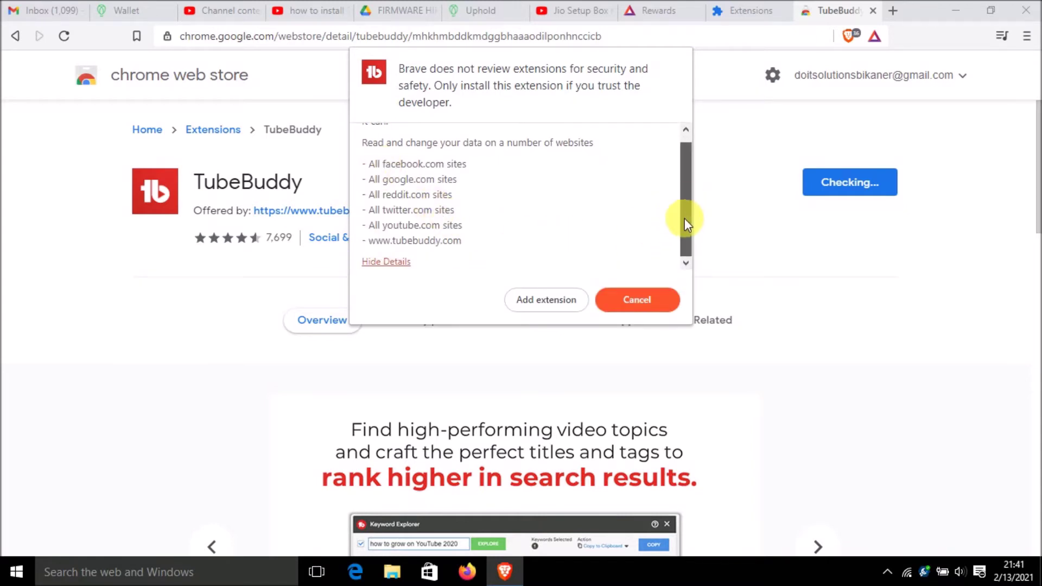
click(548, 301)
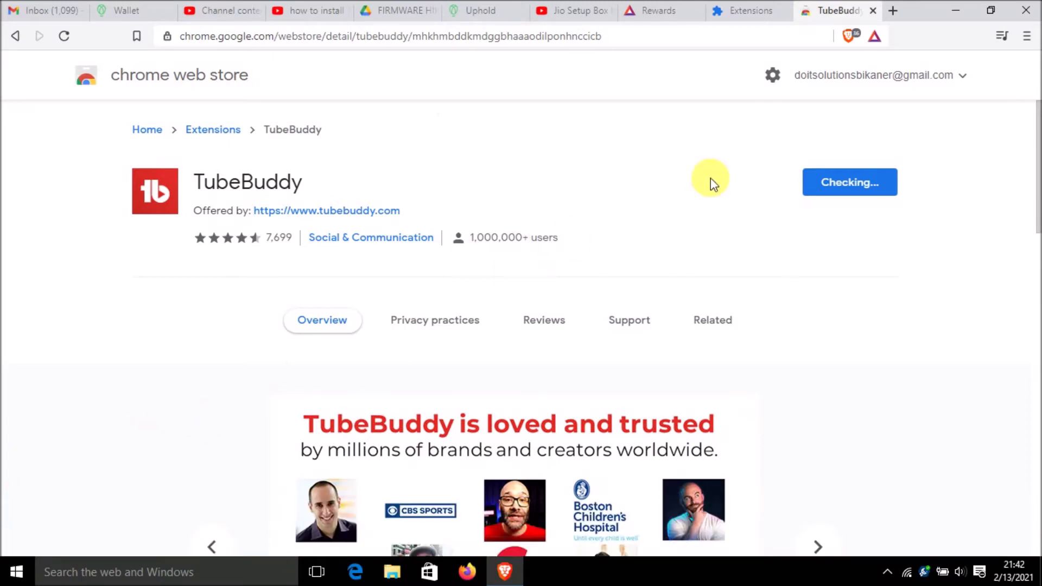
click(1025, 39)
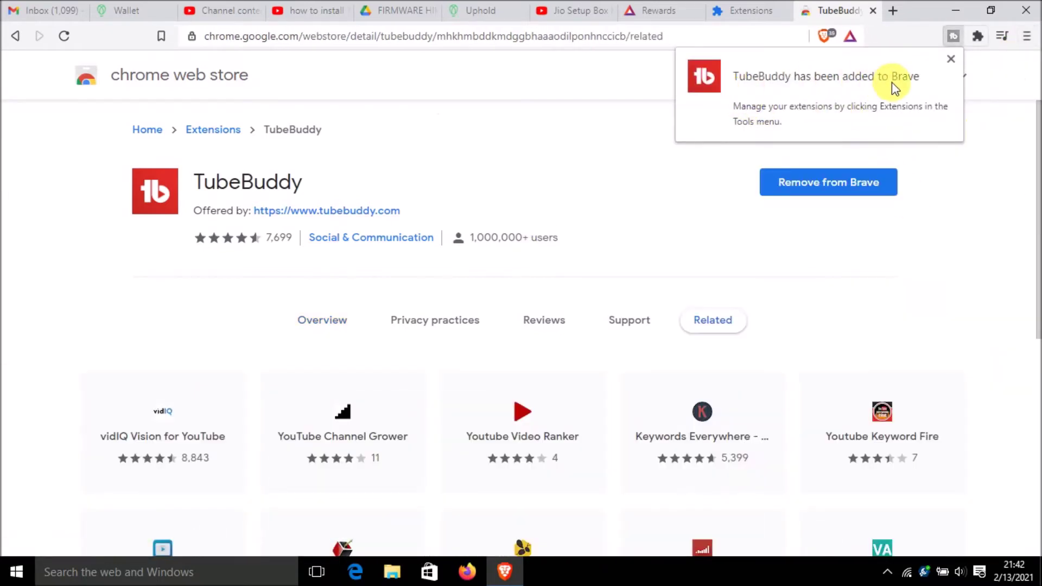
click(972, 76)
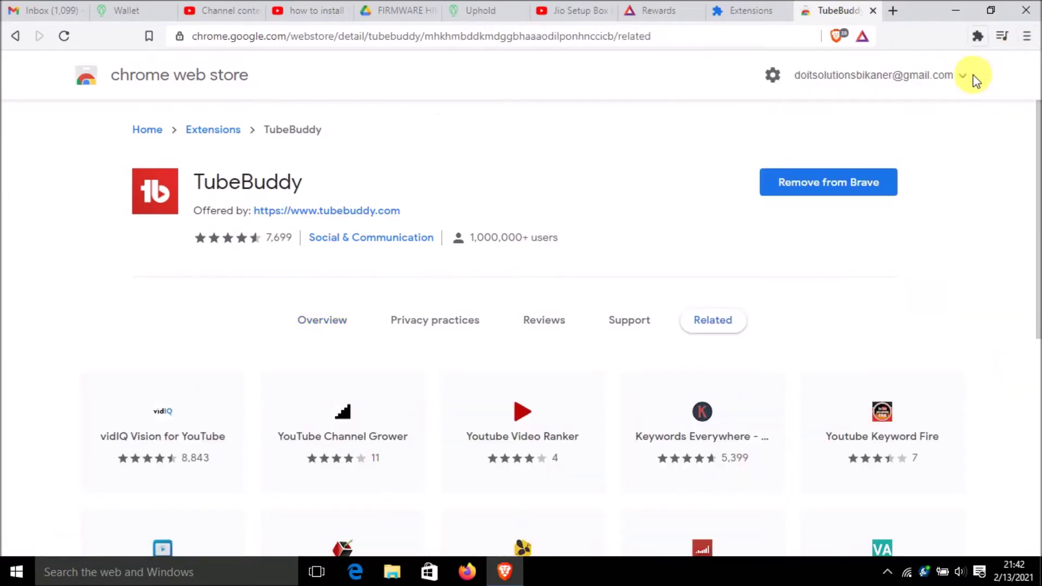
Open the extension manager and check the entry for TubeBuddy
click(978, 36)
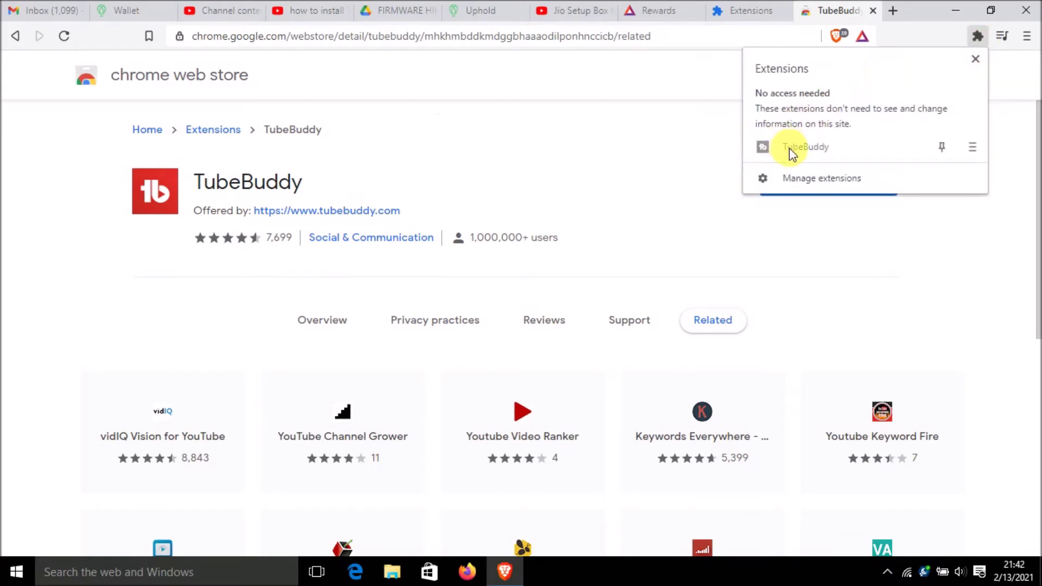
click(834, 186)
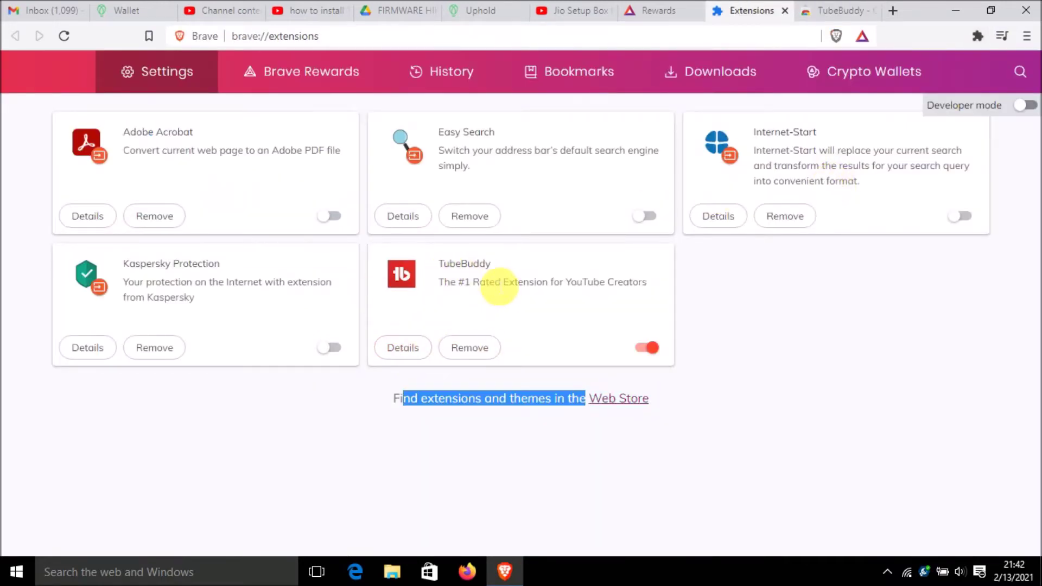
click(499, 285)
Open the TubeBuddy website through the installed extension's options
click(977, 36)
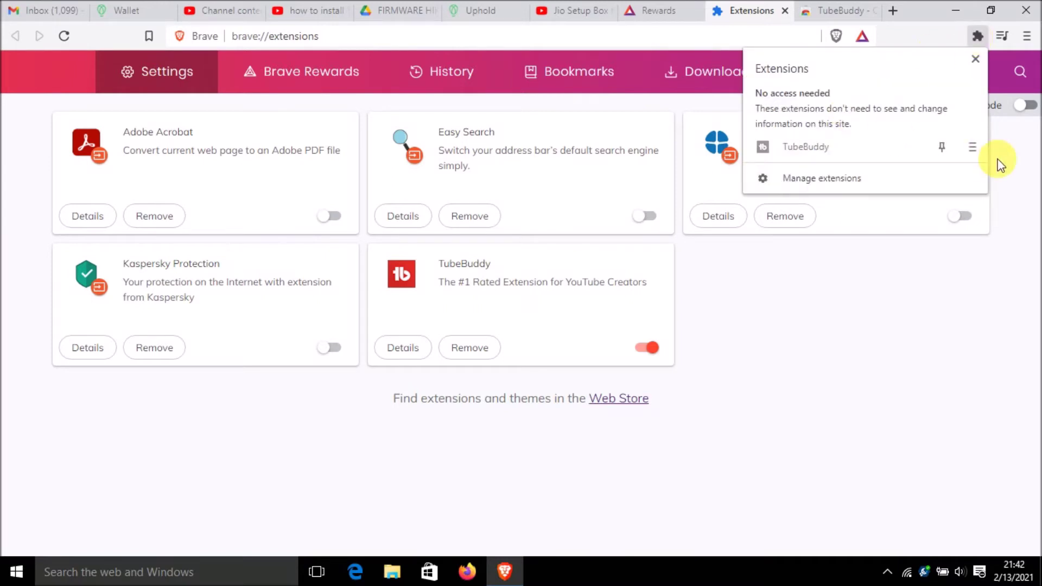
click(973, 149)
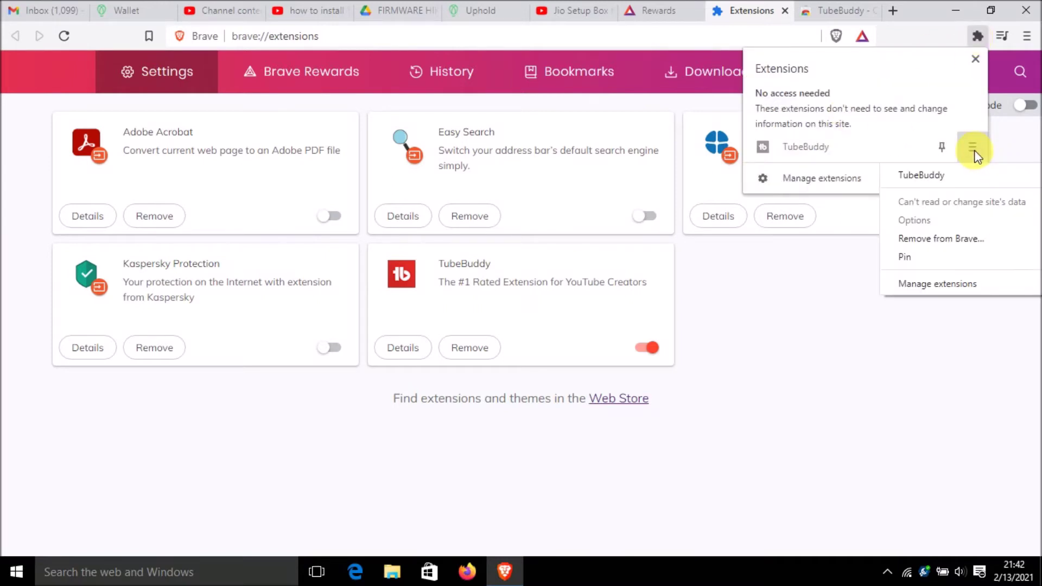
click(922, 175)
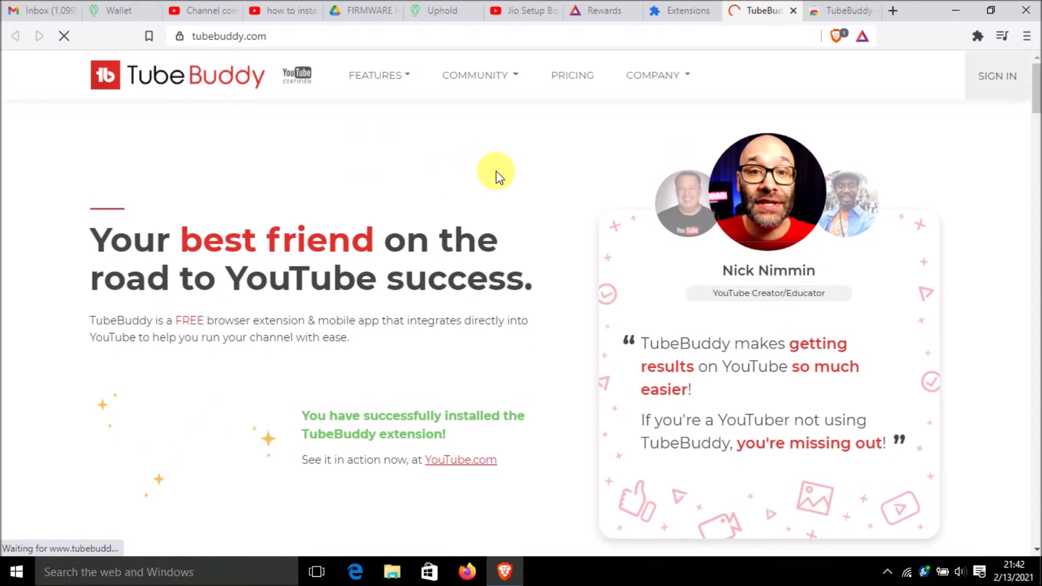
Return to the extensions page and try to launch TubeBuddy from the list of installed extensions
click(683, 10)
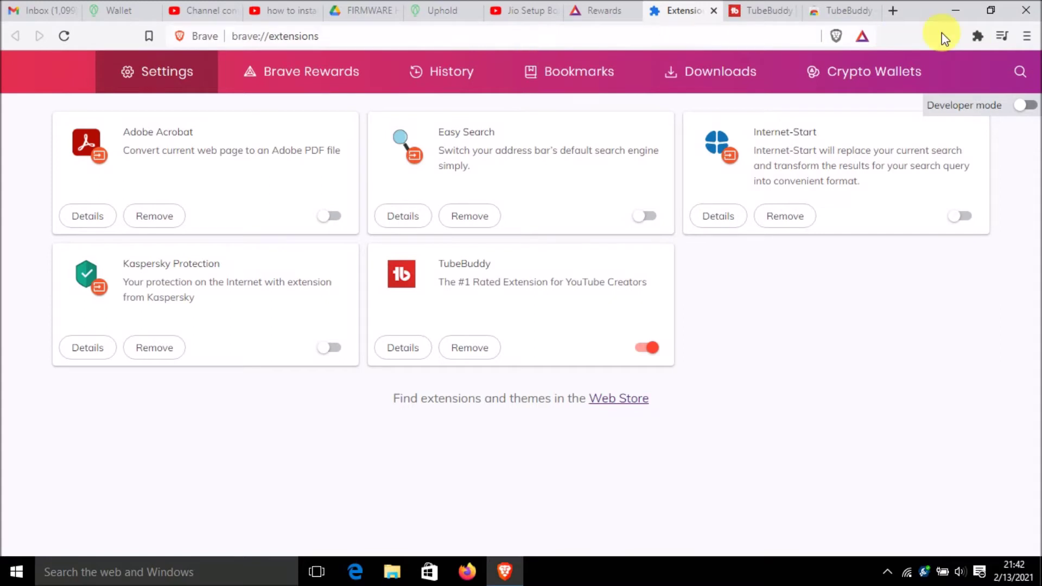
click(975, 37)
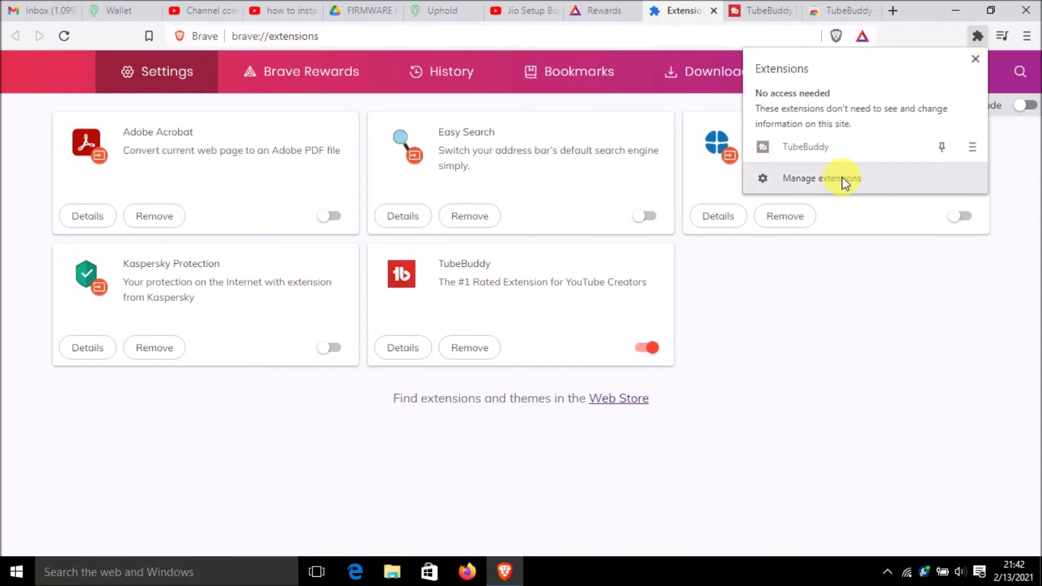
click(763, 150)
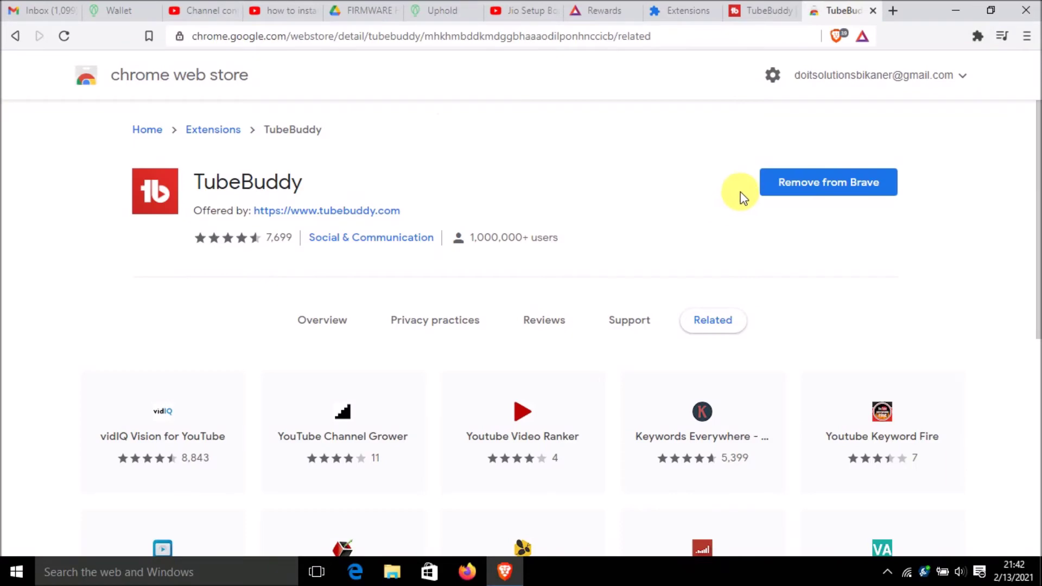
On the TubeBuddy sign-in page, agree to the Privacy Policy and Terms of Use and start signing in with Google
mouse_move(529, 74)
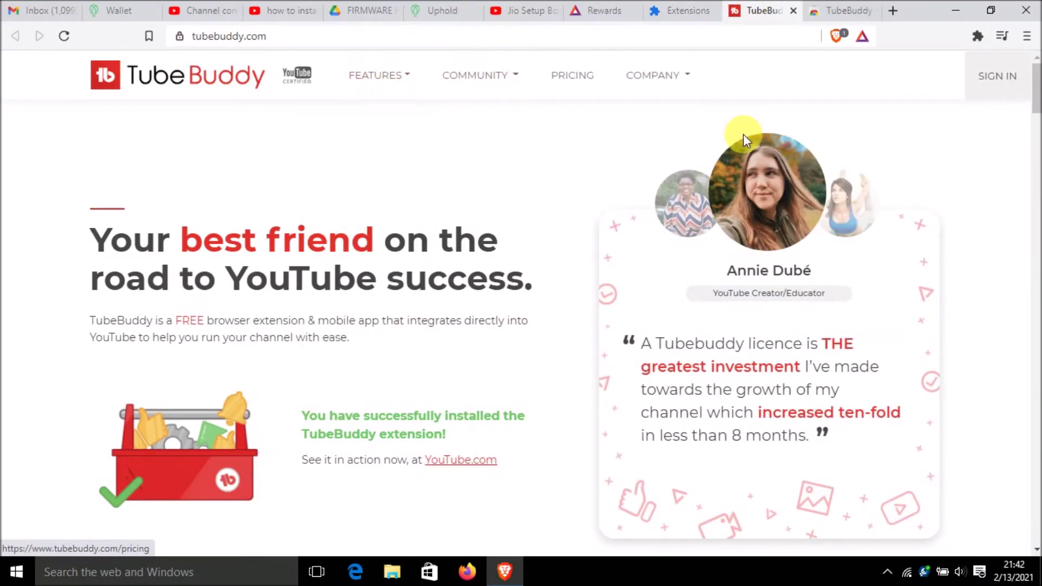
click(1001, 80)
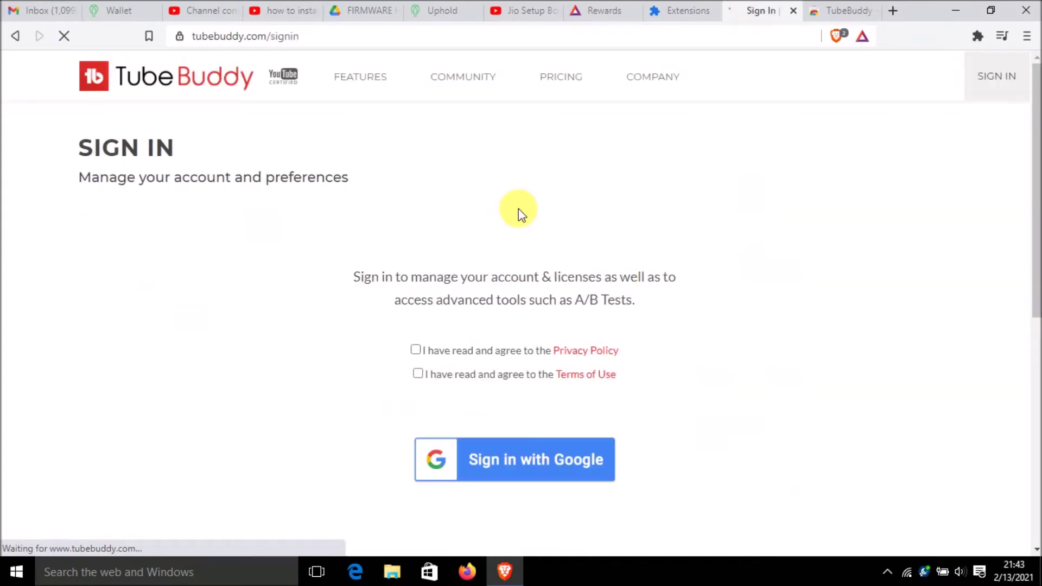
click(417, 374)
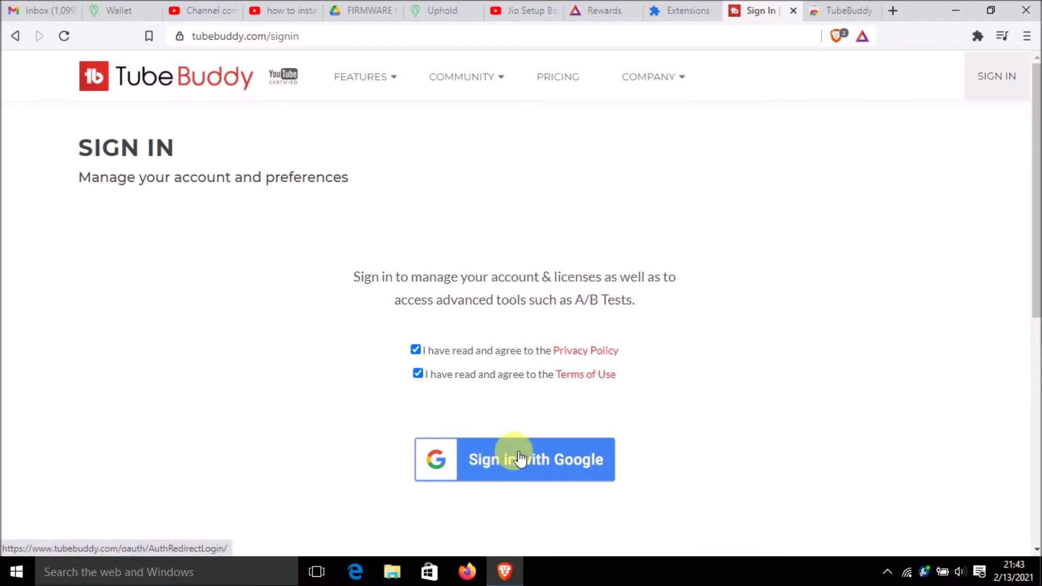
click(520, 458)
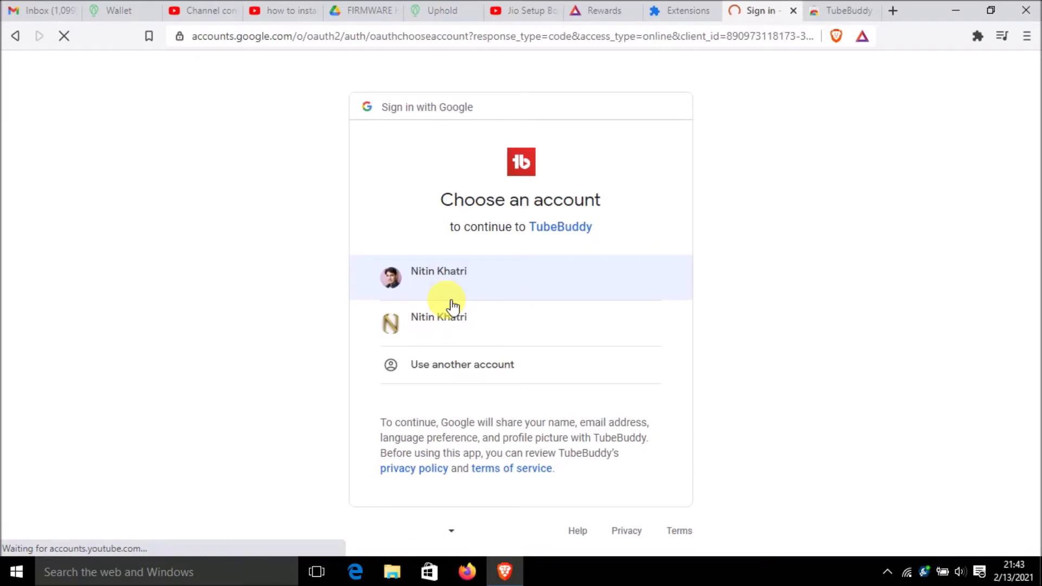
Choose the first Google account listed and complete the phone verification to reach the TubeBuddy account page
click(420, 290)
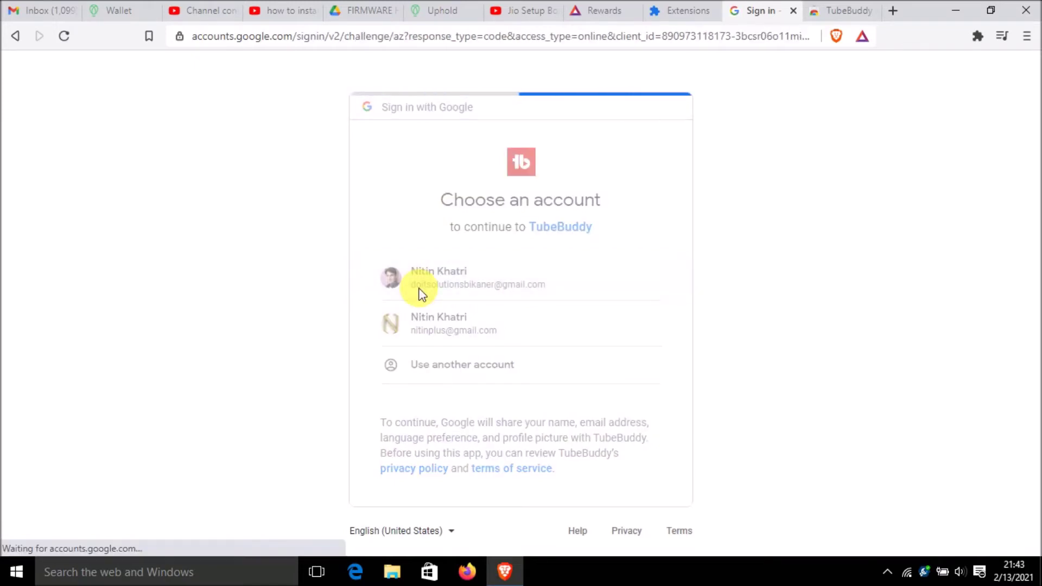
click(623, 500)
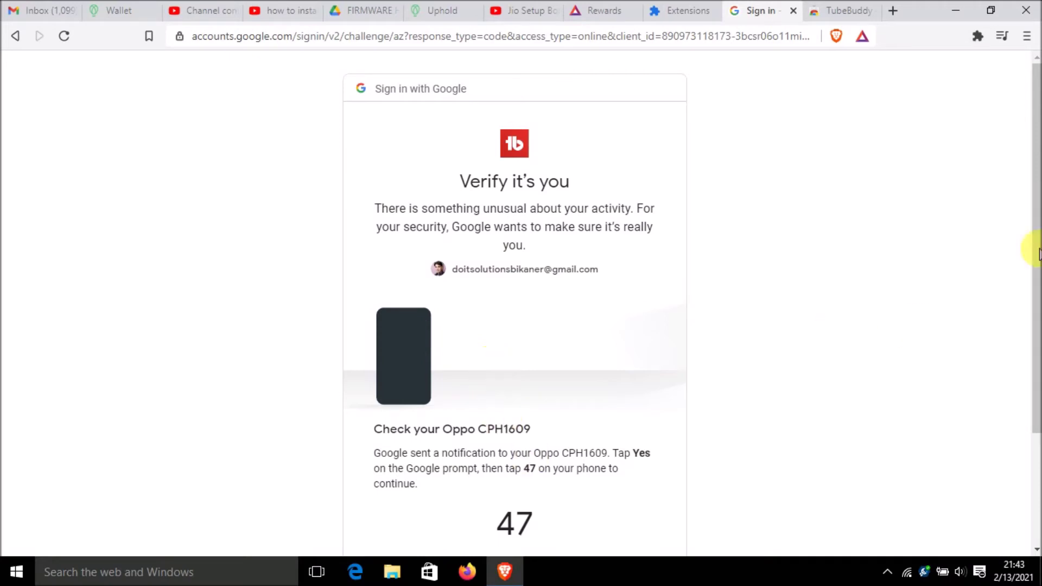
drag(1036, 218, 1037, 319)
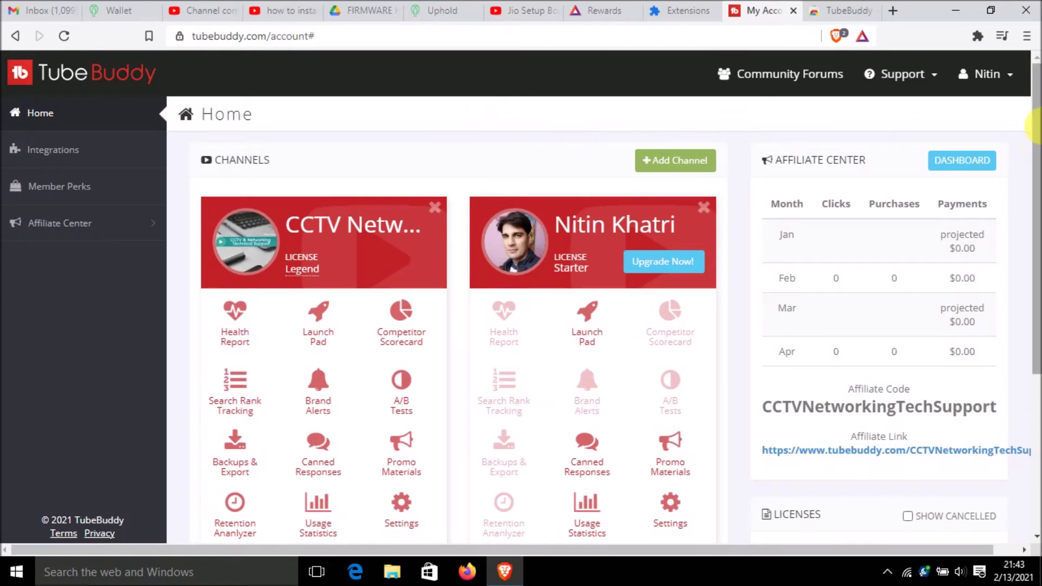
Check TubeBuddy's site access, load youtube.com in a new tab and open the TubeBuddy sign-in form there
click(977, 35)
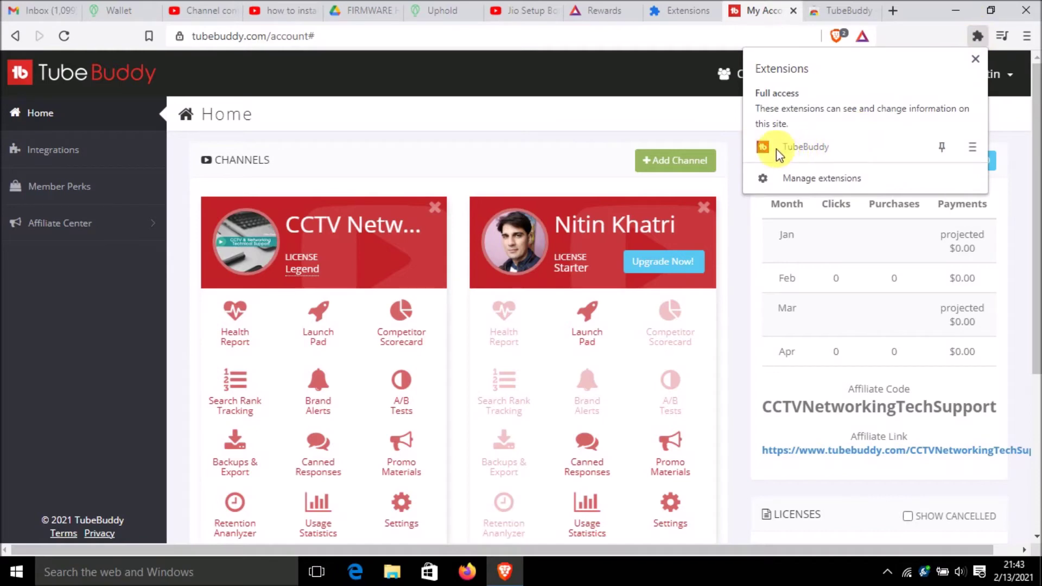
click(546, 86)
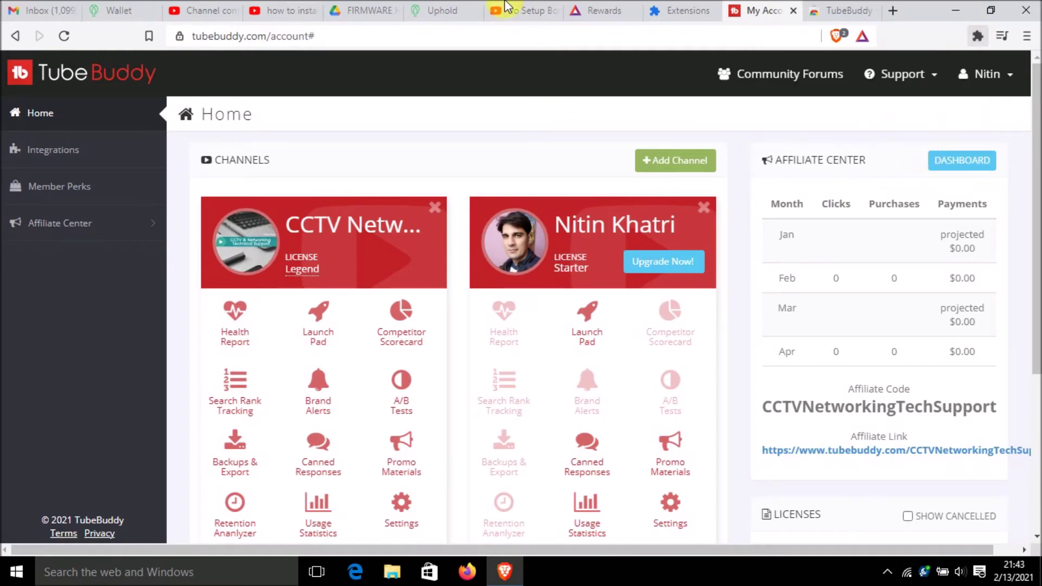
click(893, 11)
text(youtube.com)
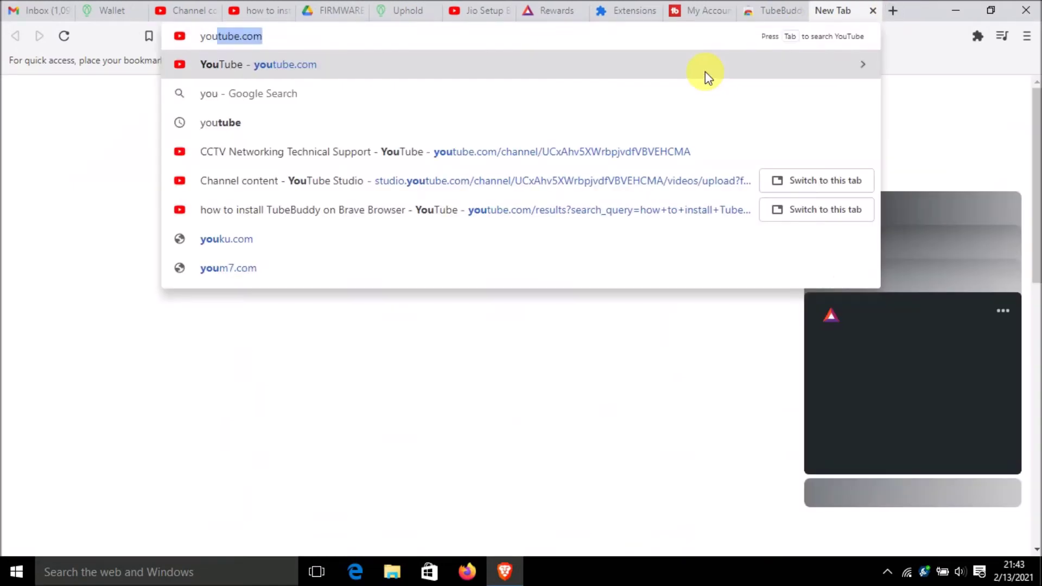
key(Return)
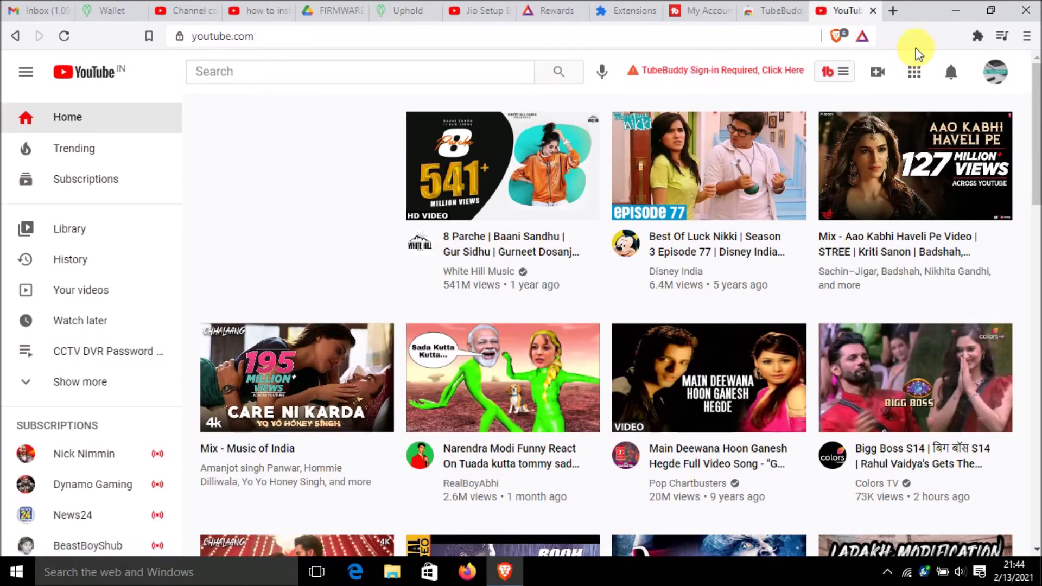
click(842, 75)
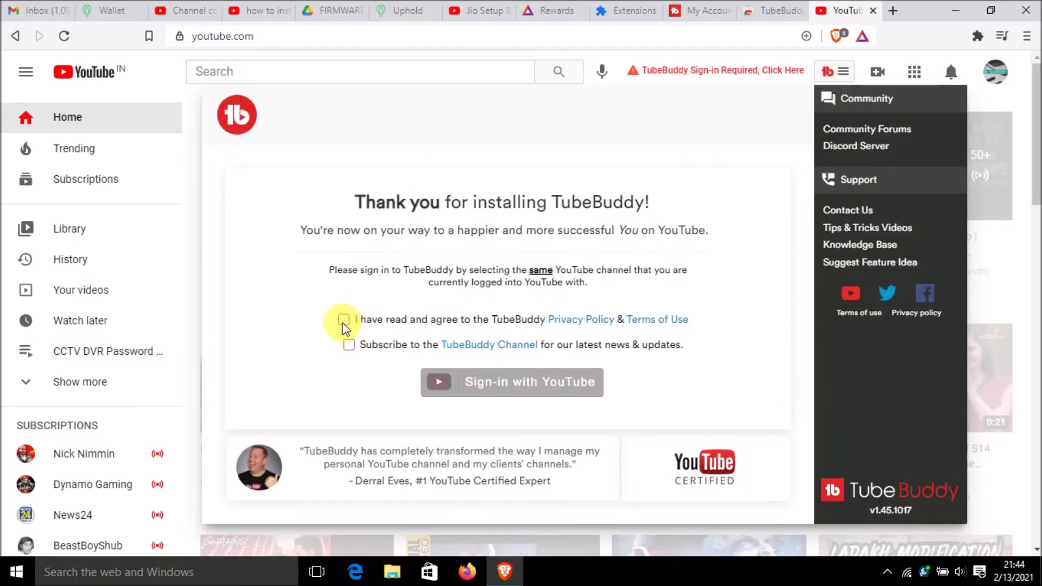
Accept TubeBuddy's terms, sign in with YouTube using the first Google account's CCTV Networking Technical Support channel, and allow the requested access
click(343, 319)
click(510, 383)
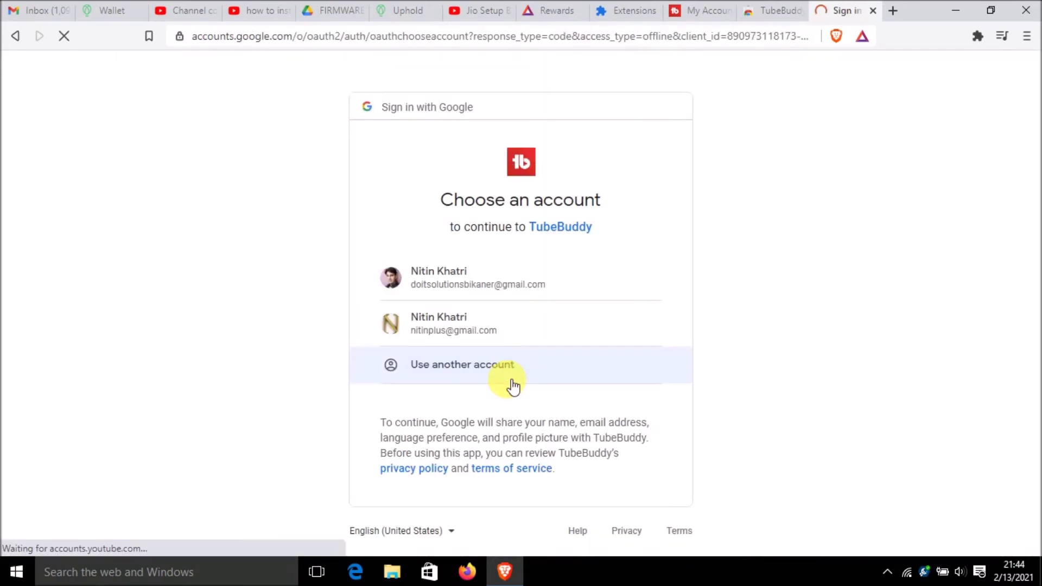
click(452, 294)
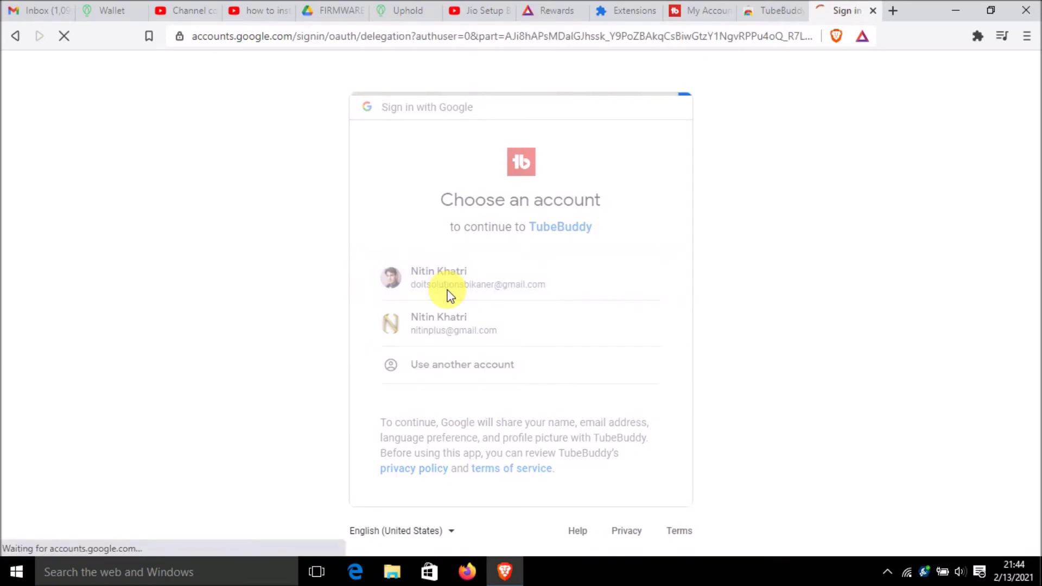
click(461, 373)
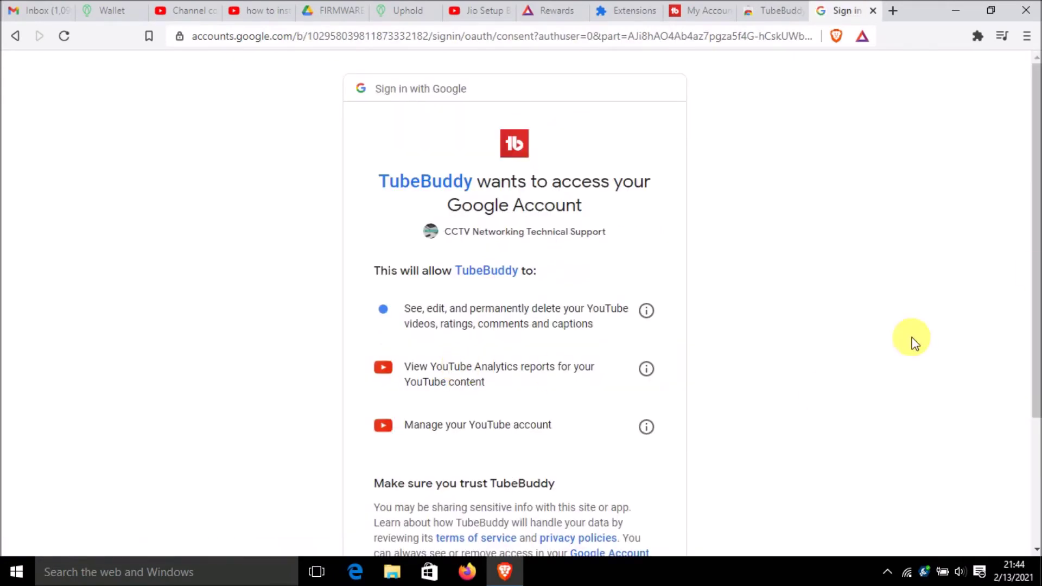
drag(1034, 263, 1034, 386)
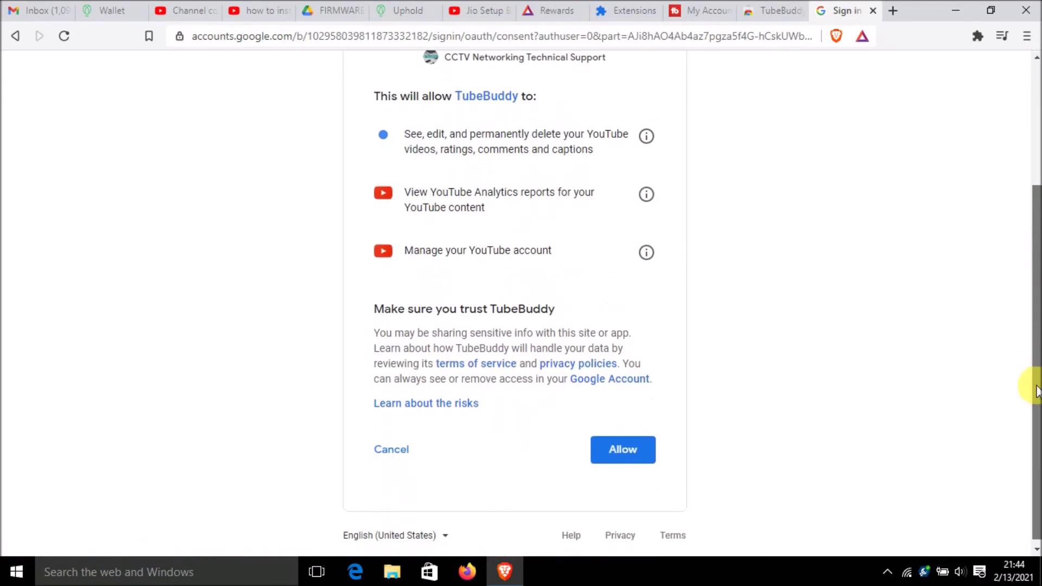
click(619, 456)
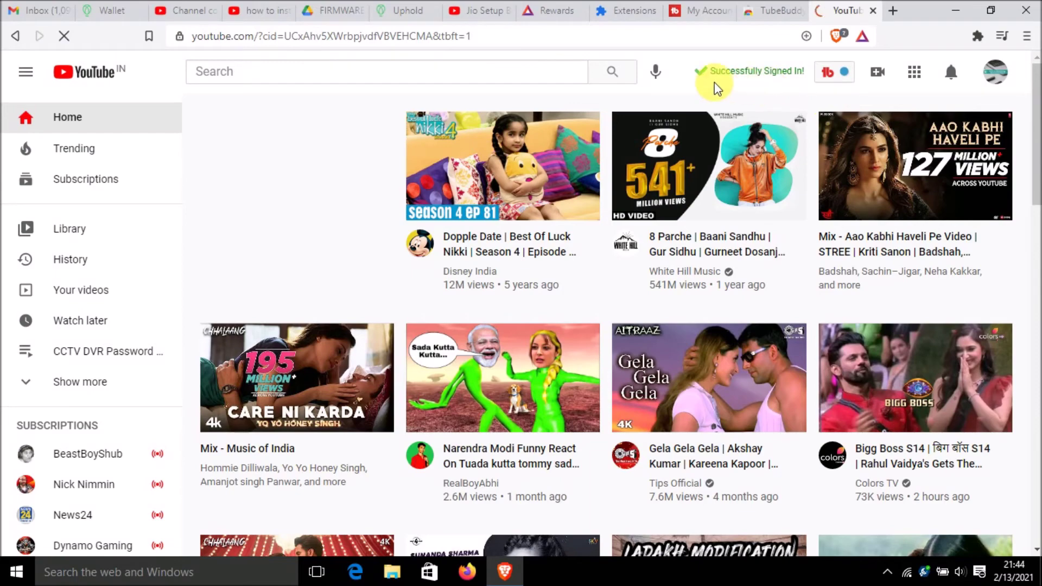
Open TubeBuddy's Keyword Explorer on YouTube and explore the keyword "Tube Buddy in Brave Browser"
click(836, 73)
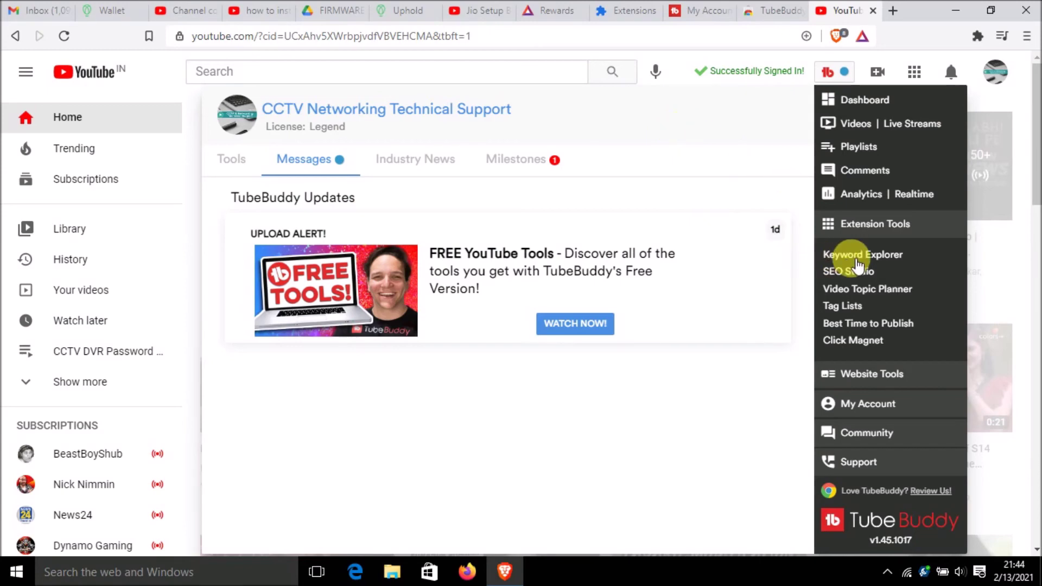
click(856, 259)
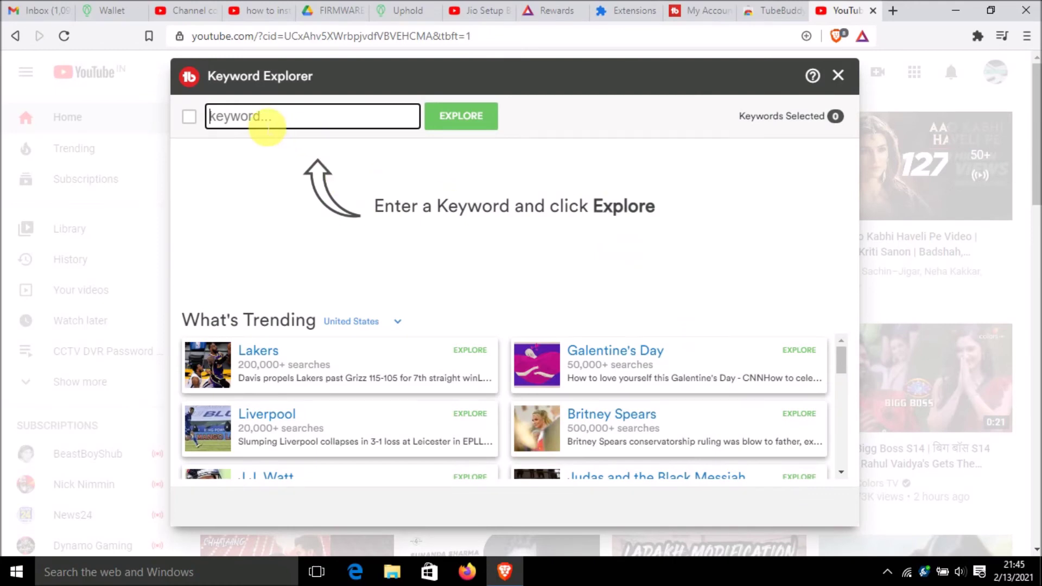
text(Tube Budy )
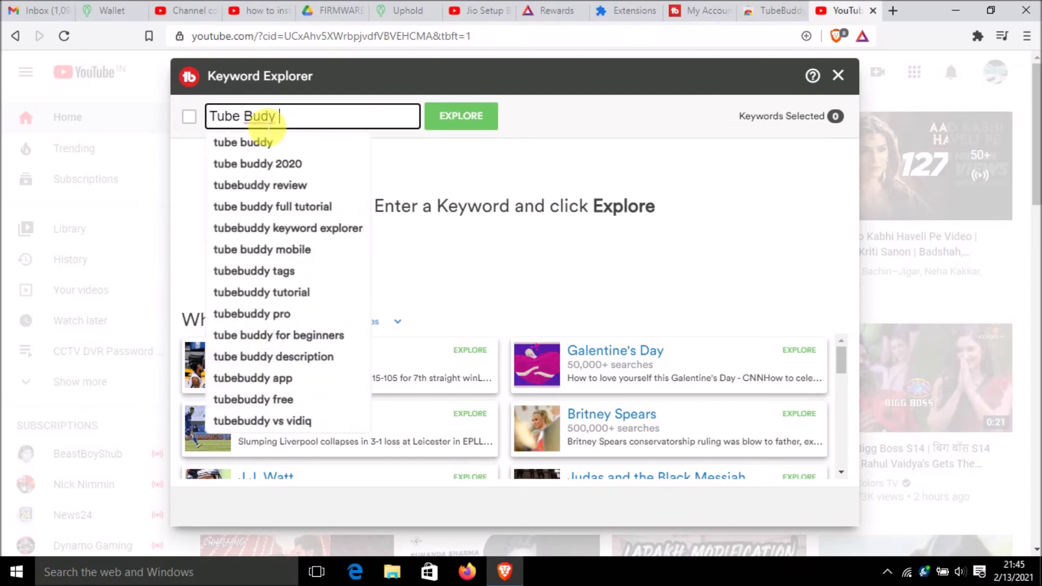
key(BackSpace)
key(BackSpace)
text(dy)
key(Down)
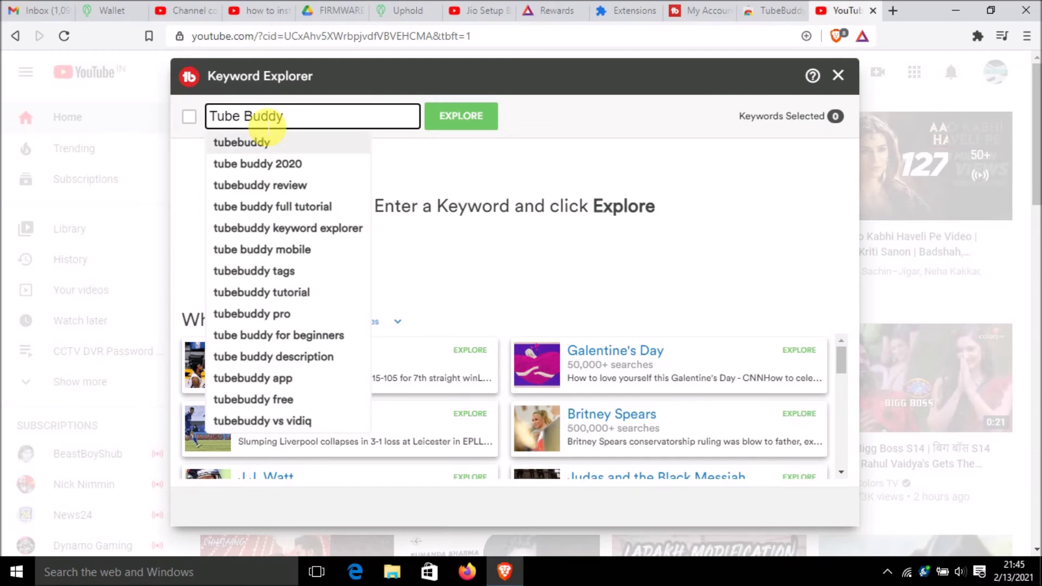
key(Up)
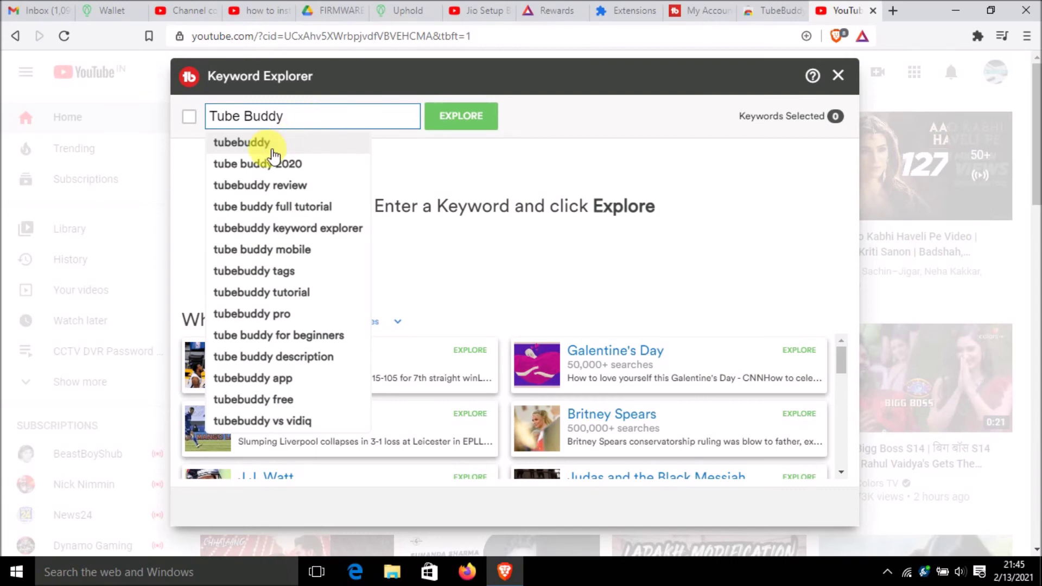
click(321, 123)
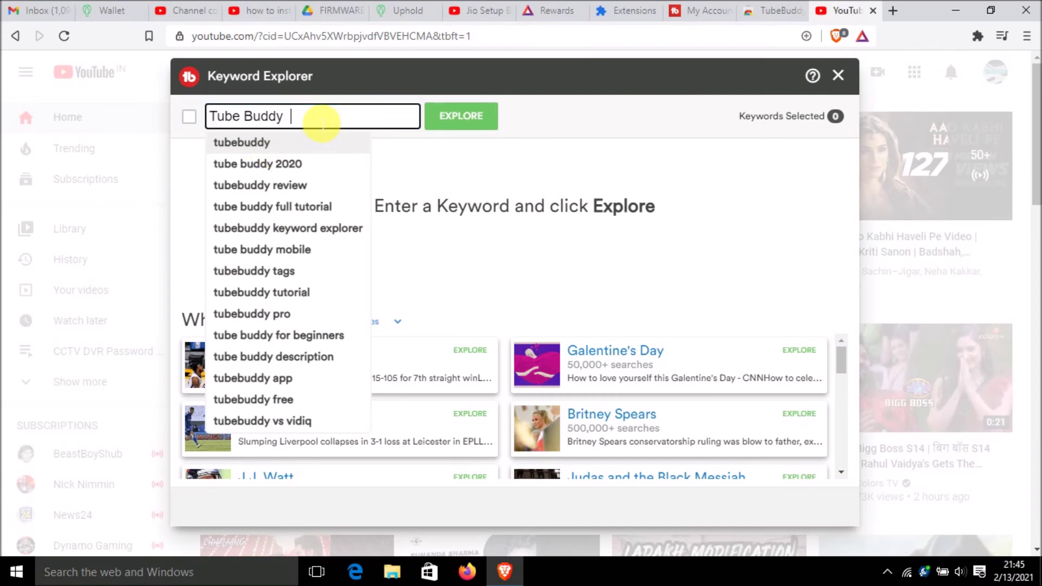
text(in Brave )
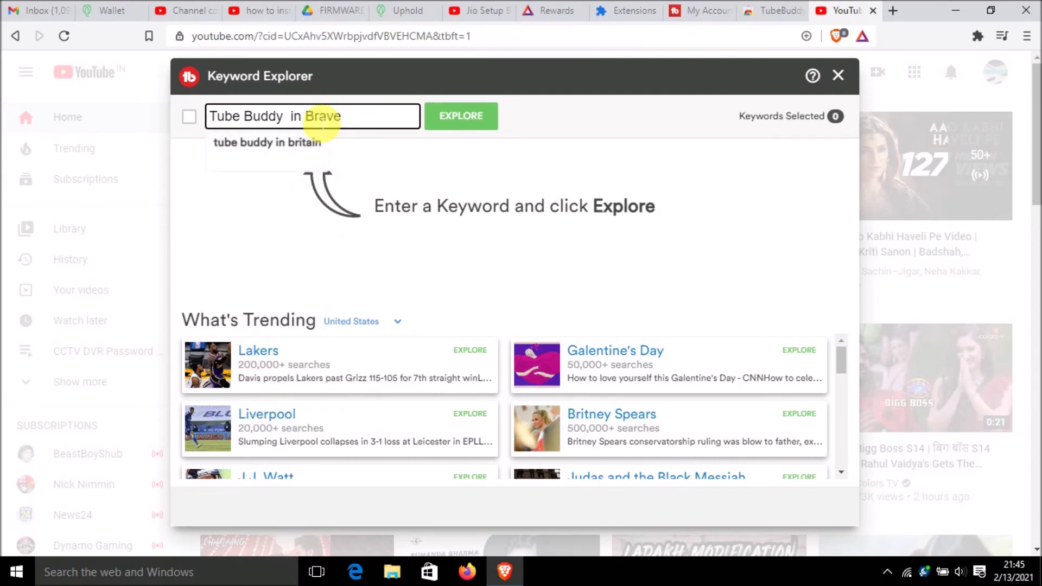
text(Browser)
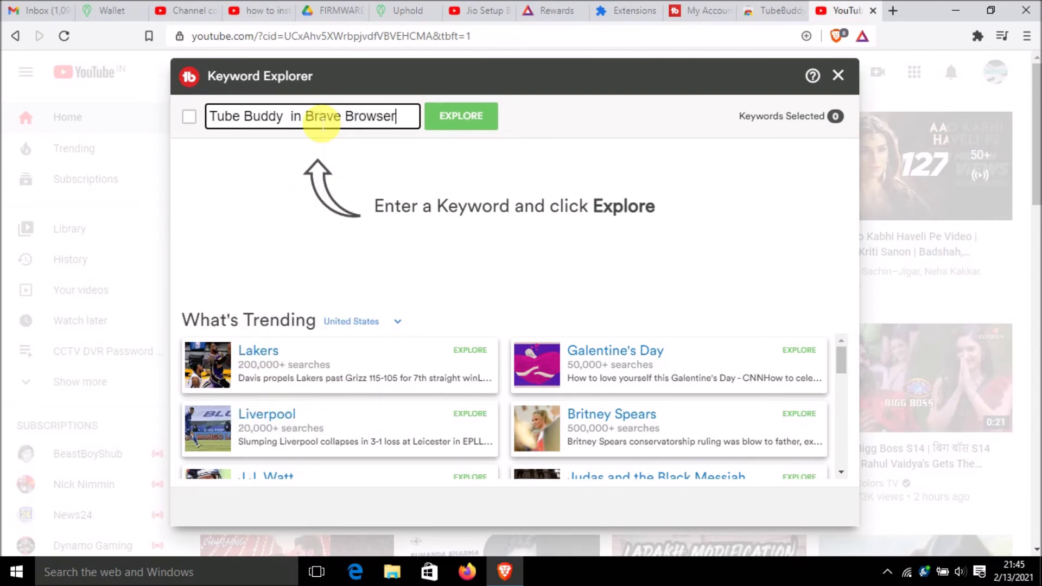
click(458, 121)
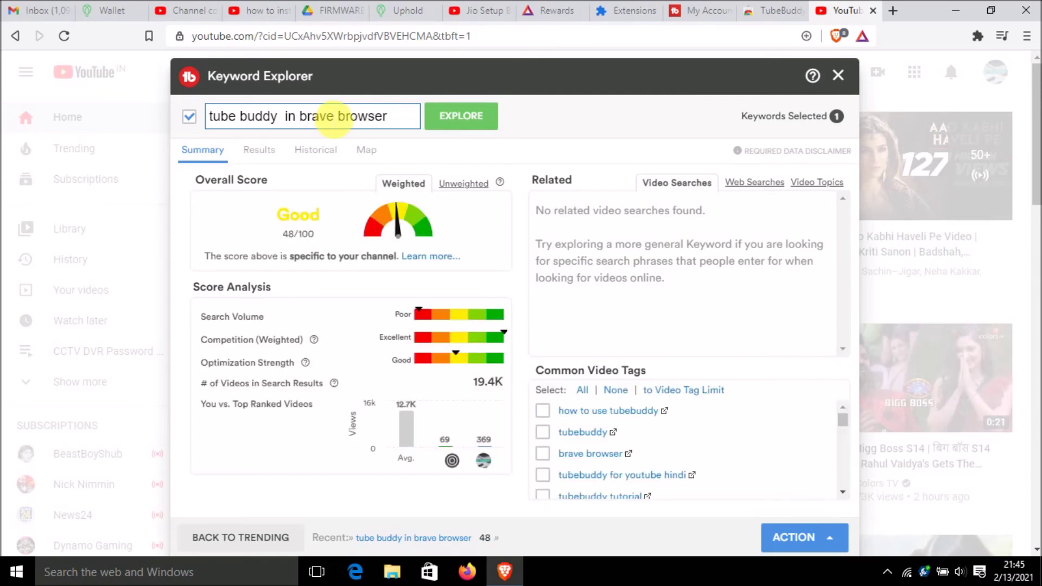
Shorten the keyword by removing the word "browser" and explore it again
drag(337, 115, 417, 130)
key(BackSpace)
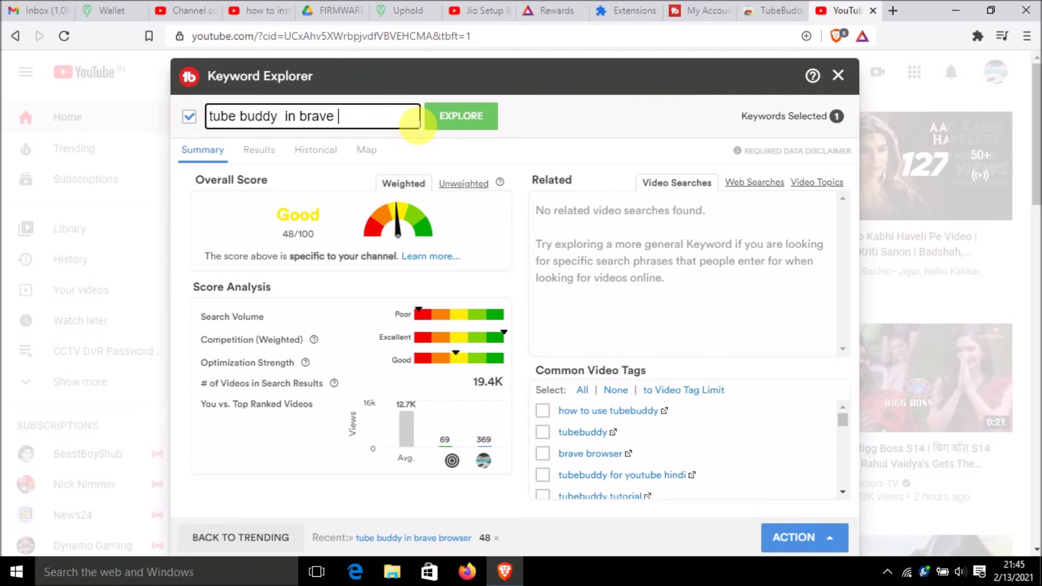
key(Return)
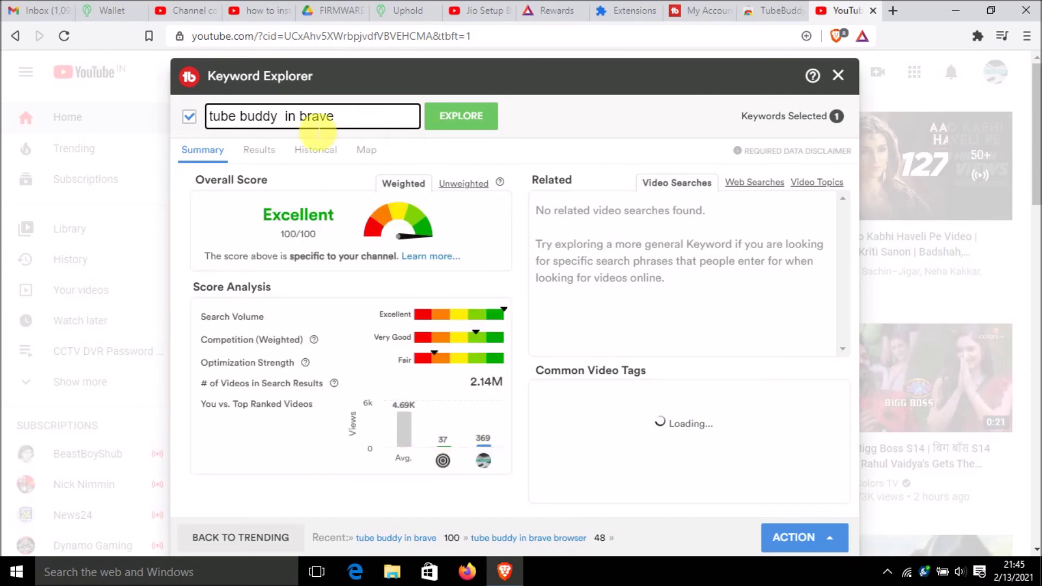
Remove the extra space before "in" and explore the keyword "tube buddy in brave"
click(291, 123)
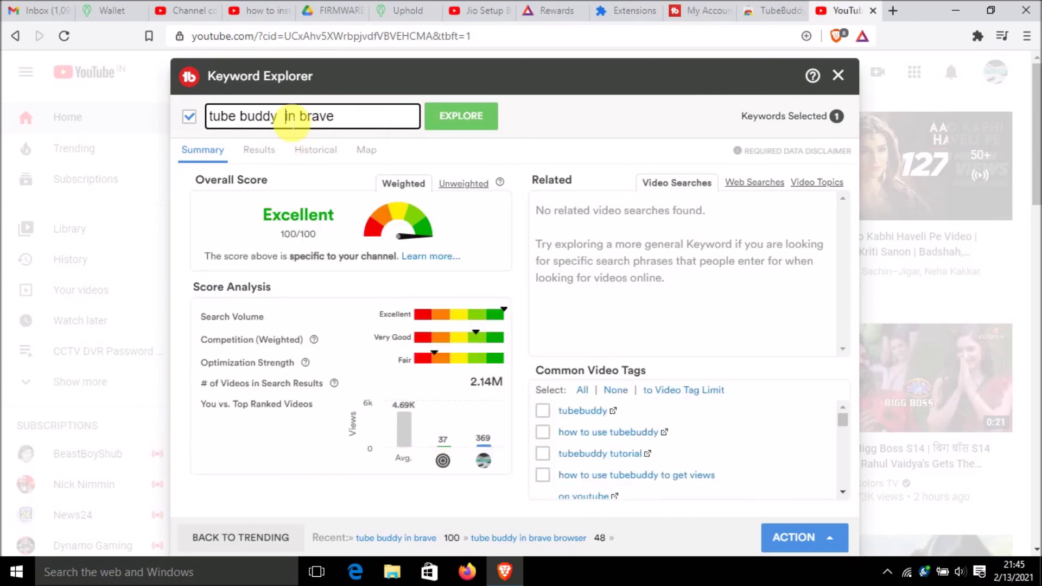
key(BackSpace)
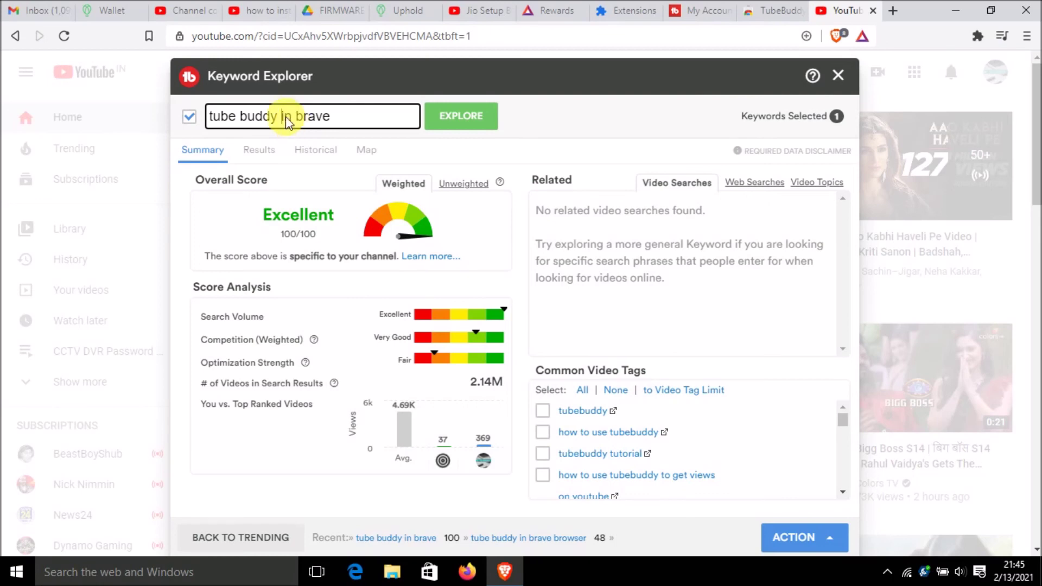
key(Return)
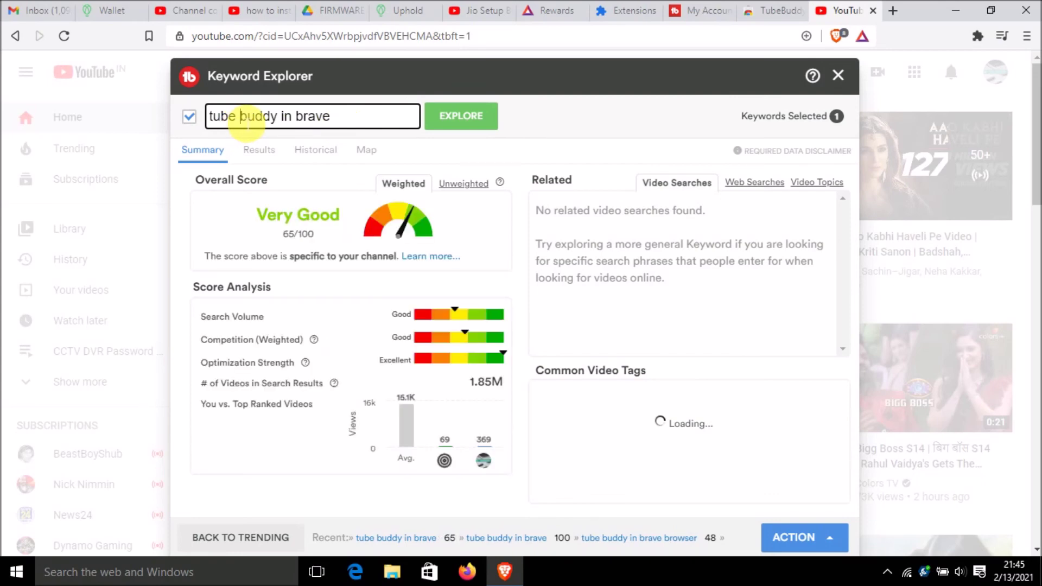
Explore the one-word spelling "tubebuddy in brave", and again as "Tubebuddy in brave" with a capital T and a double space before "in"
key(BackSpace)
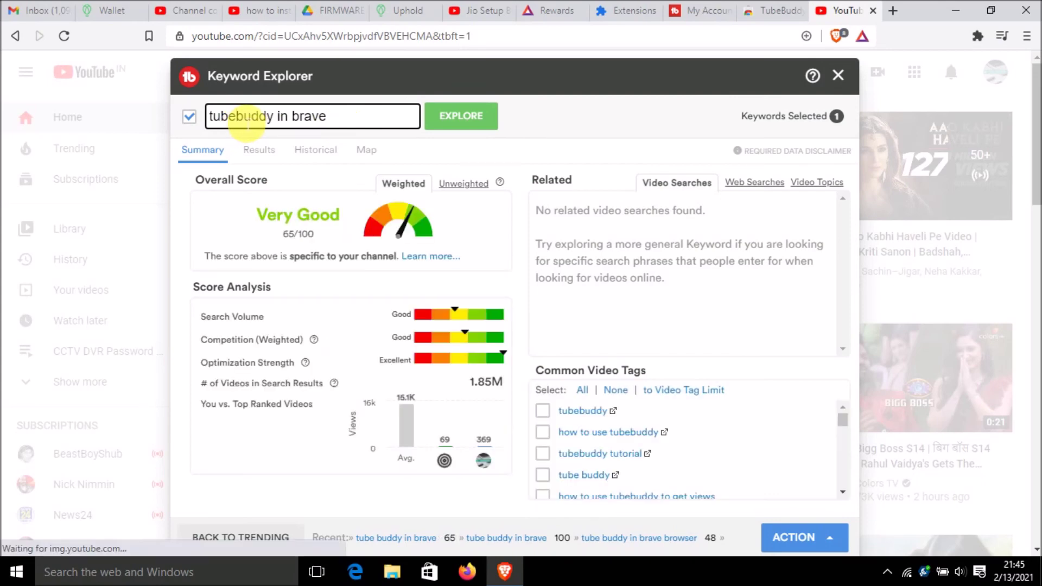
key(Return)
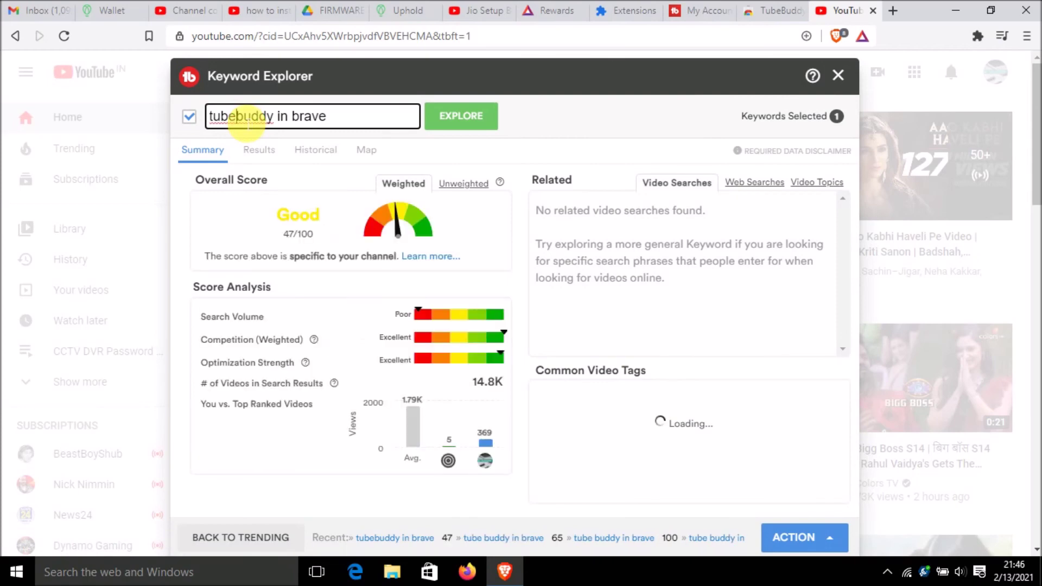
key(Left)
key(Left)
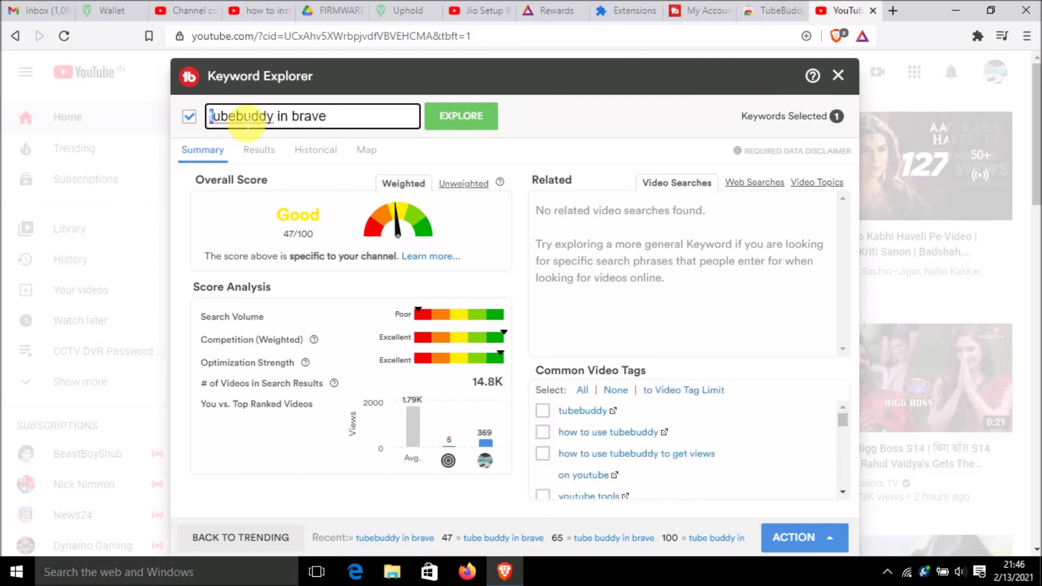
text(T)
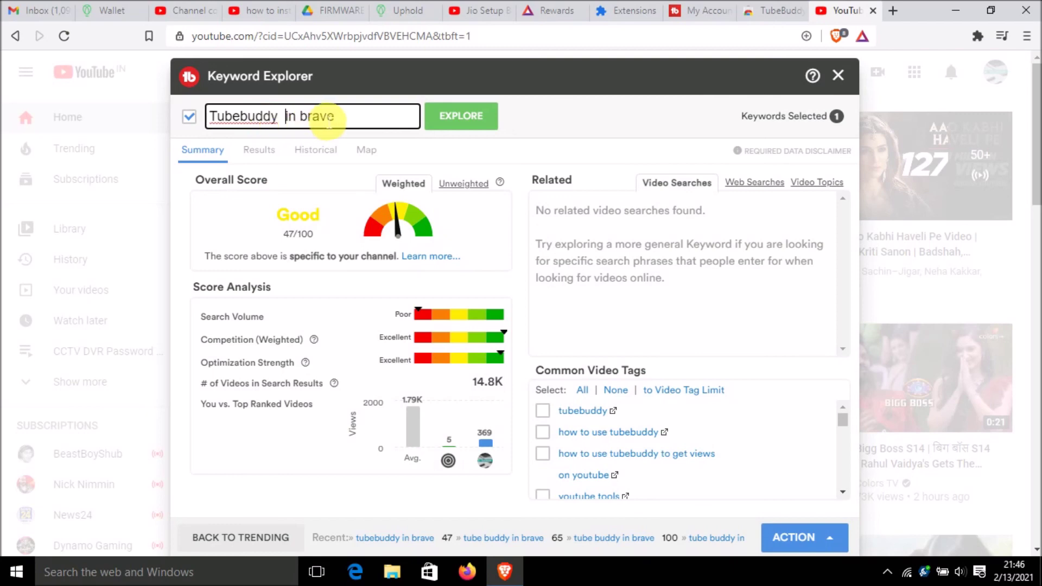
click(450, 120)
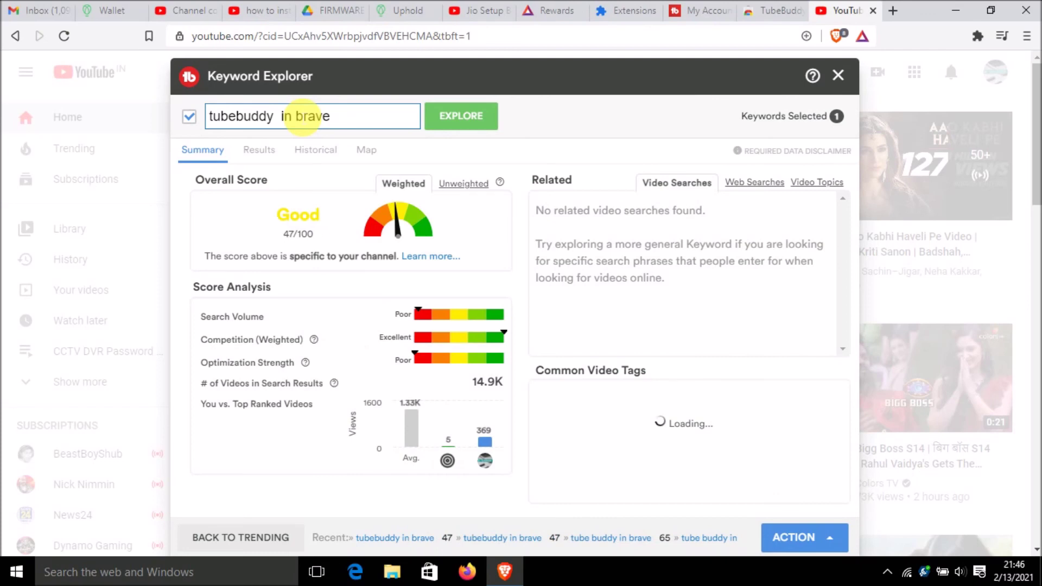
Split the first word to explore "tube buddy in brave", and open the list of actions available for that keyword
click(236, 116)
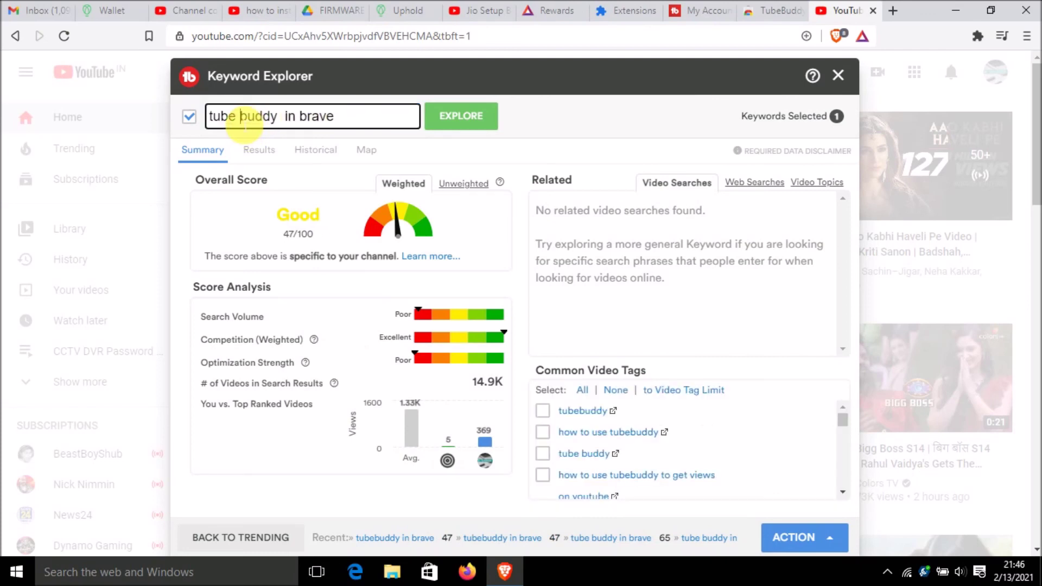
key(Return)
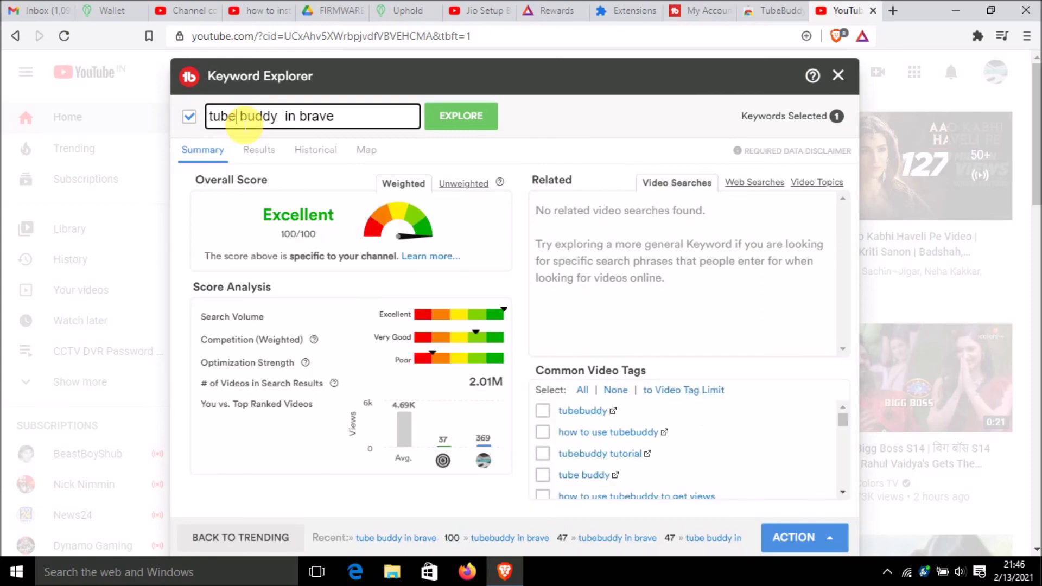
triple_click(245, 124)
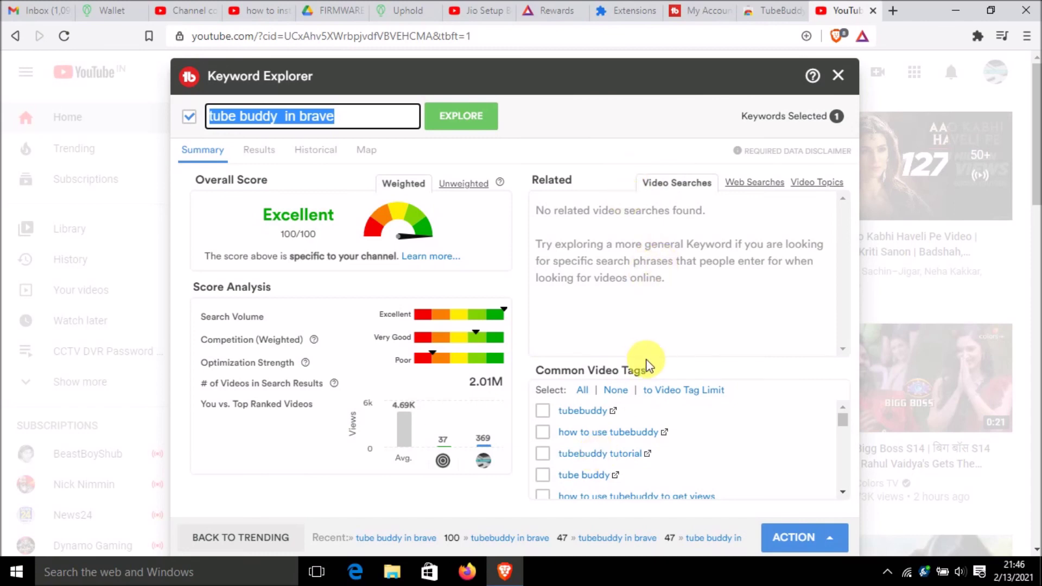
click(793, 538)
click(887, 571)
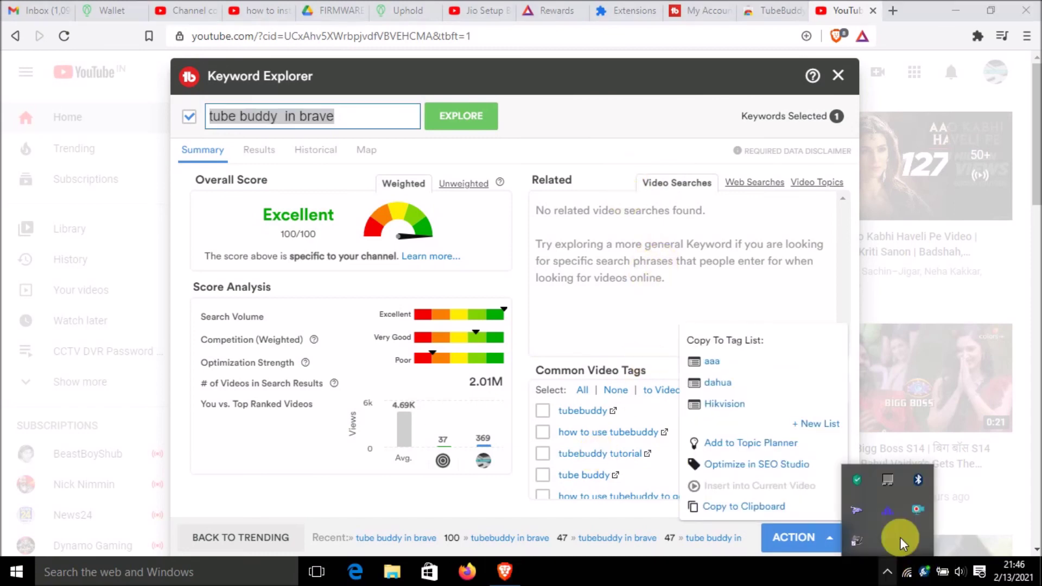
right_click(908, 516)
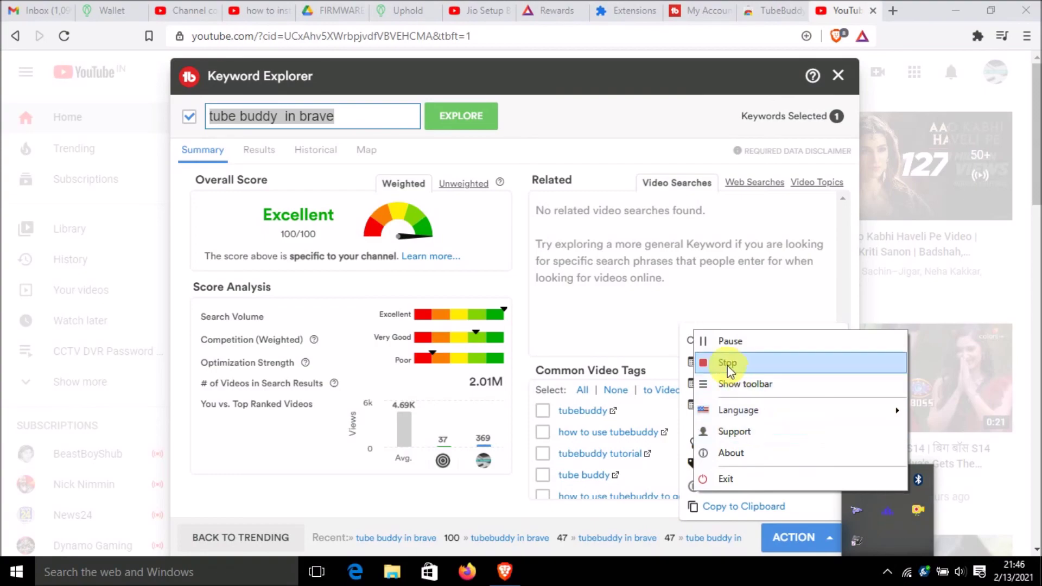